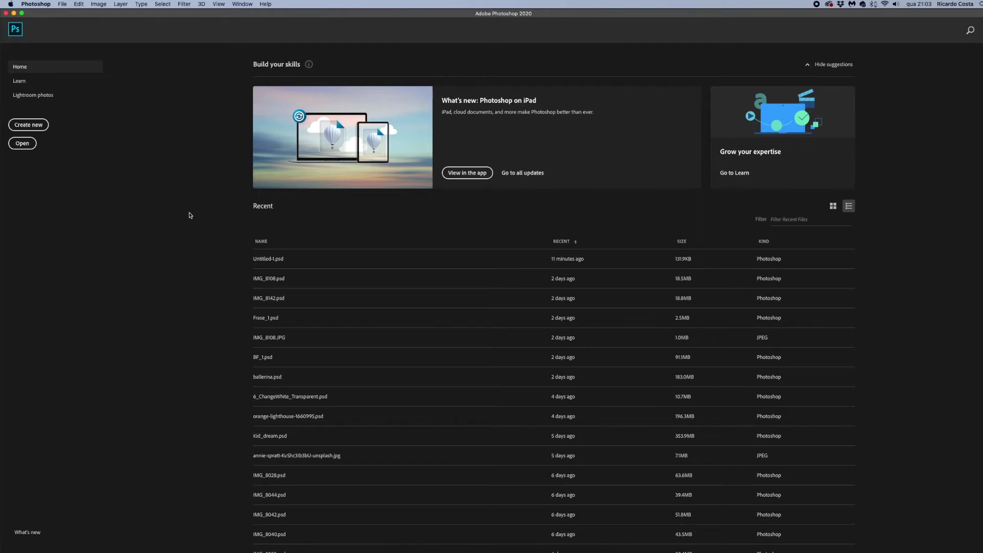
Start a new document 1080 px wide and 1920 px high, portrait, with artboards enabled.
scroll(190, 215, down, 1)
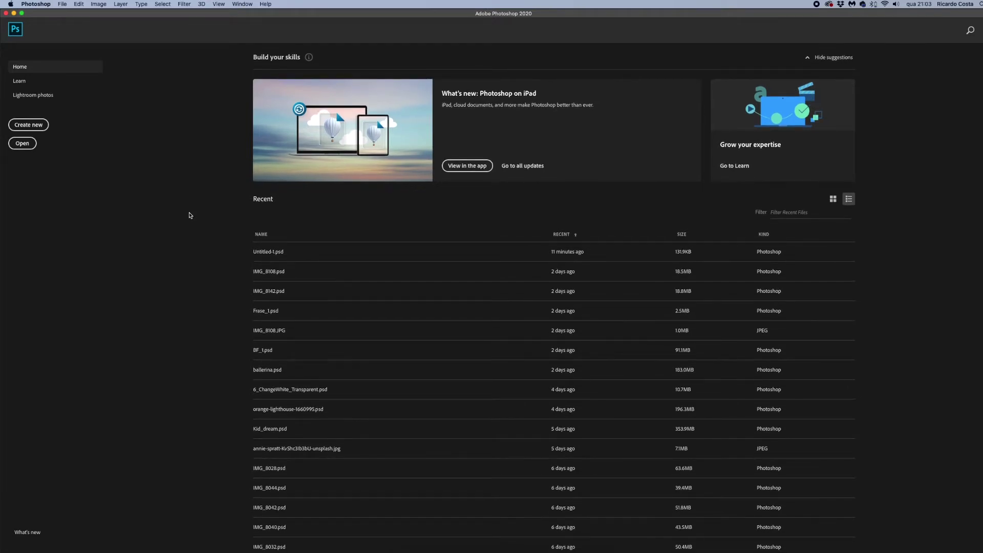
scroll(189, 215, down, 1)
scroll(190, 215, up, 2)
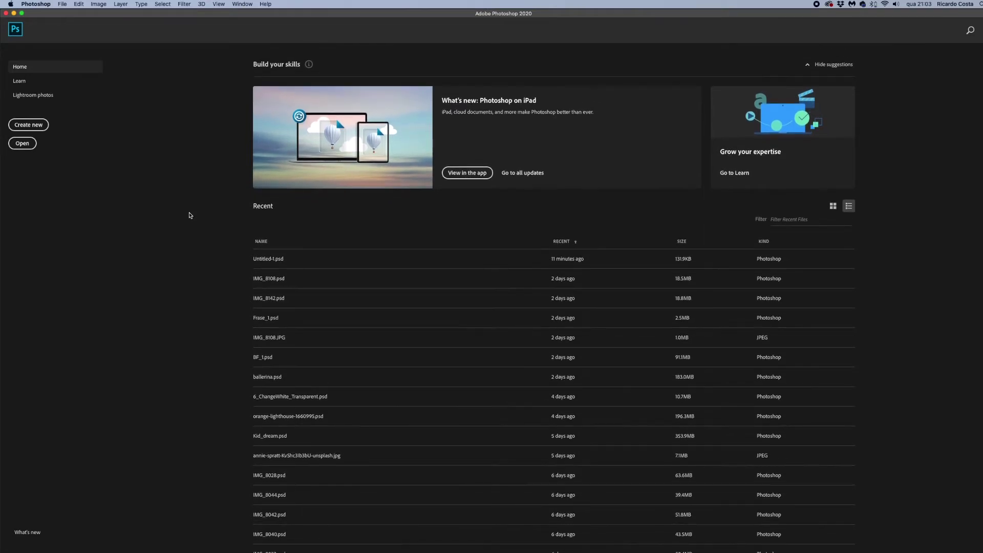
click(62, 4)
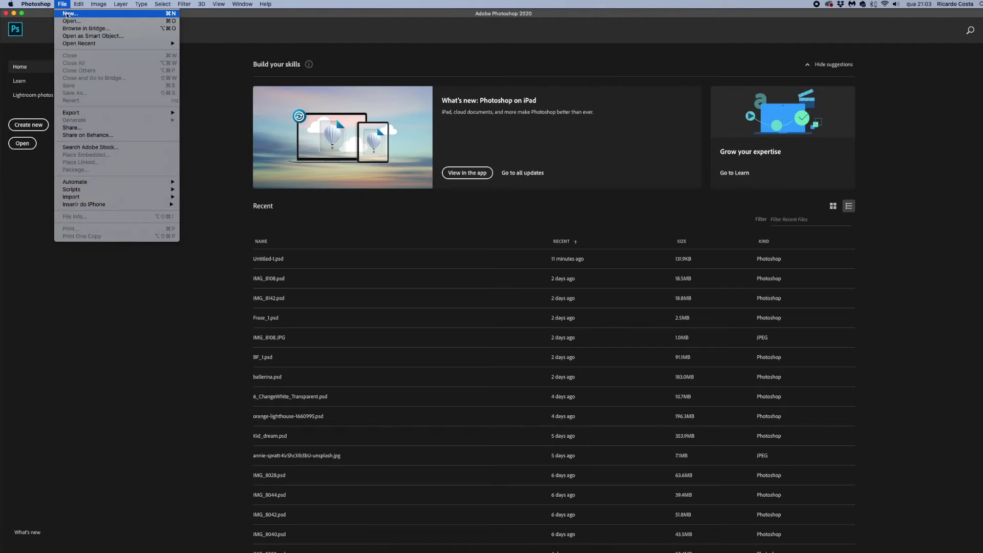
click(67, 14)
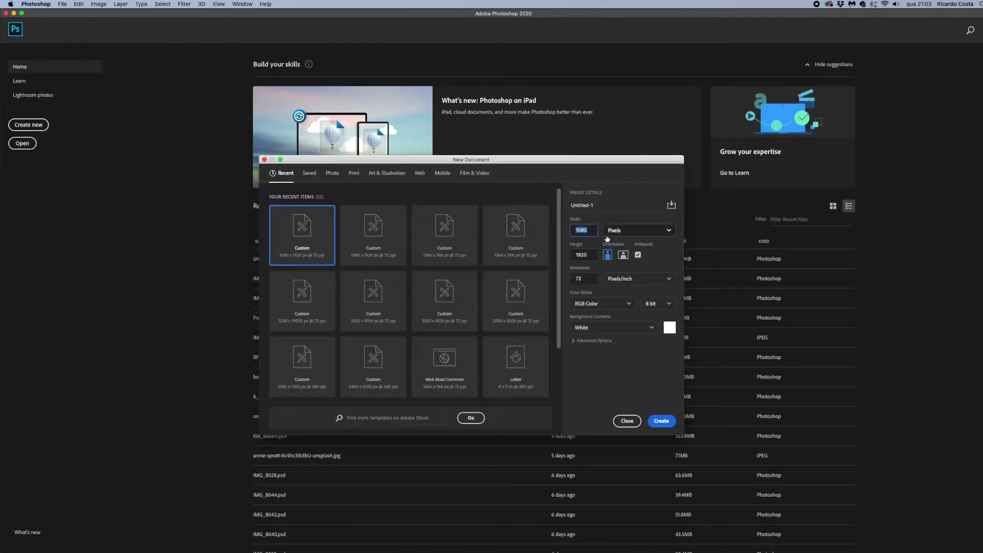
text(10)
key(Tab)
text(1)
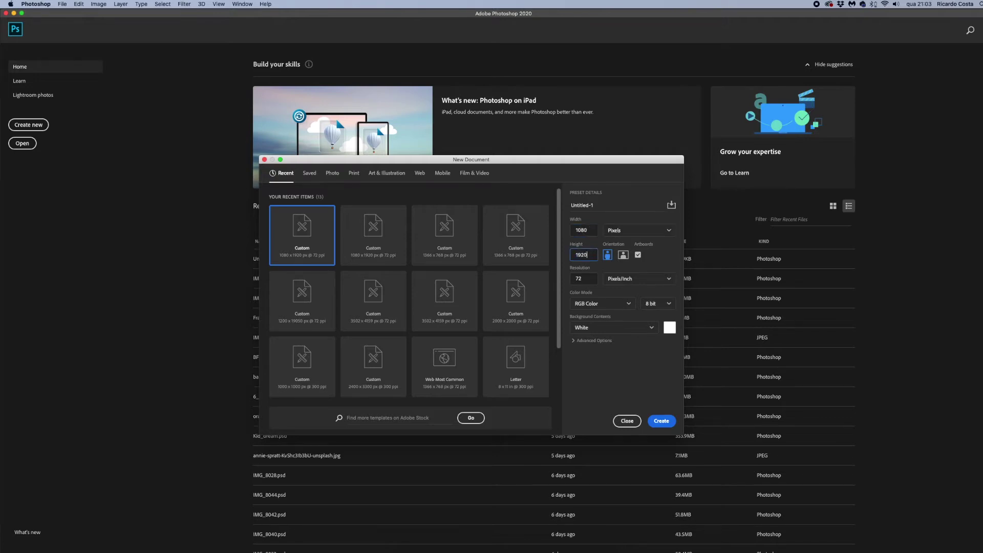
click(617, 232)
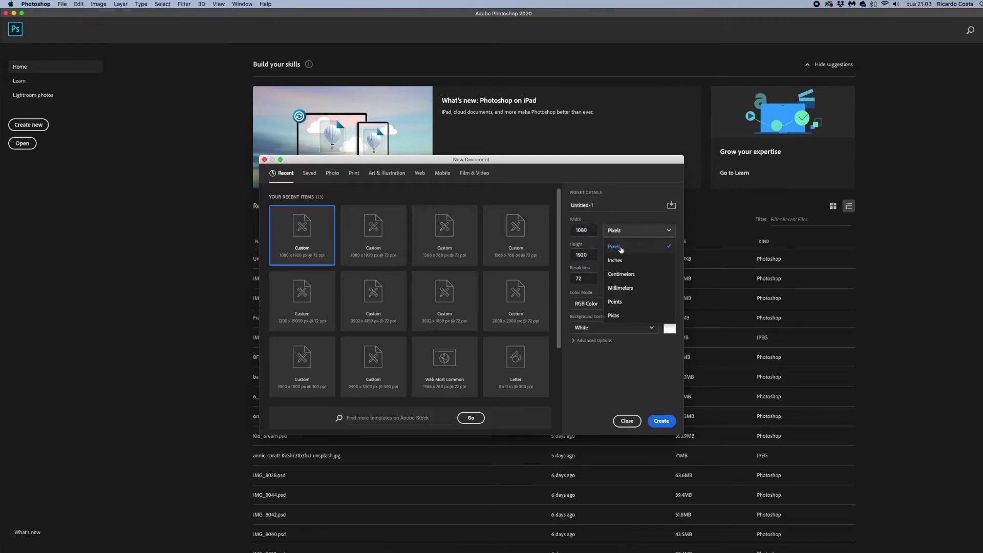
click(622, 233)
click(607, 255)
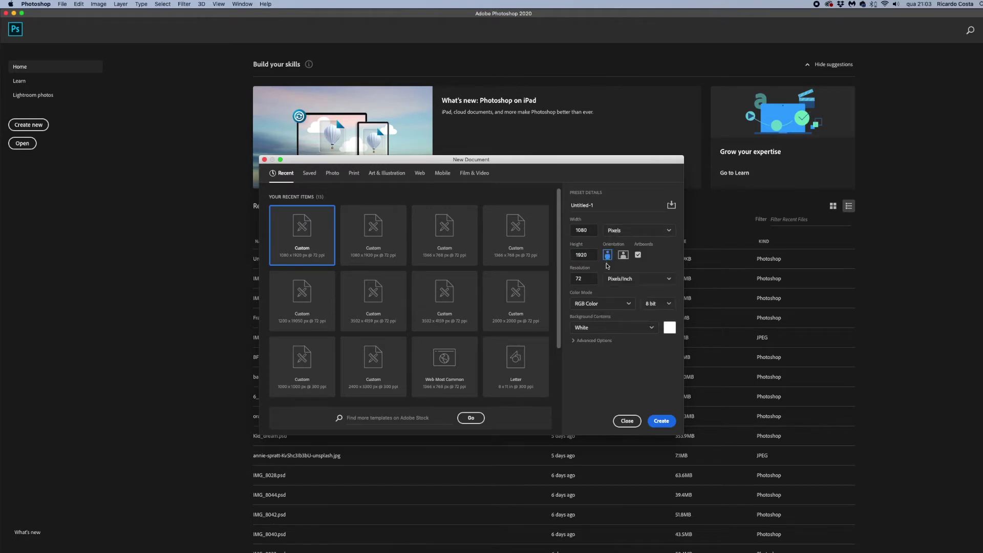
click(638, 255)
Keep 72 Pixels/Inch resolution and RGB Color mode, and create the document.
double_click(589, 280)
click(633, 280)
click(597, 305)
click(597, 305)
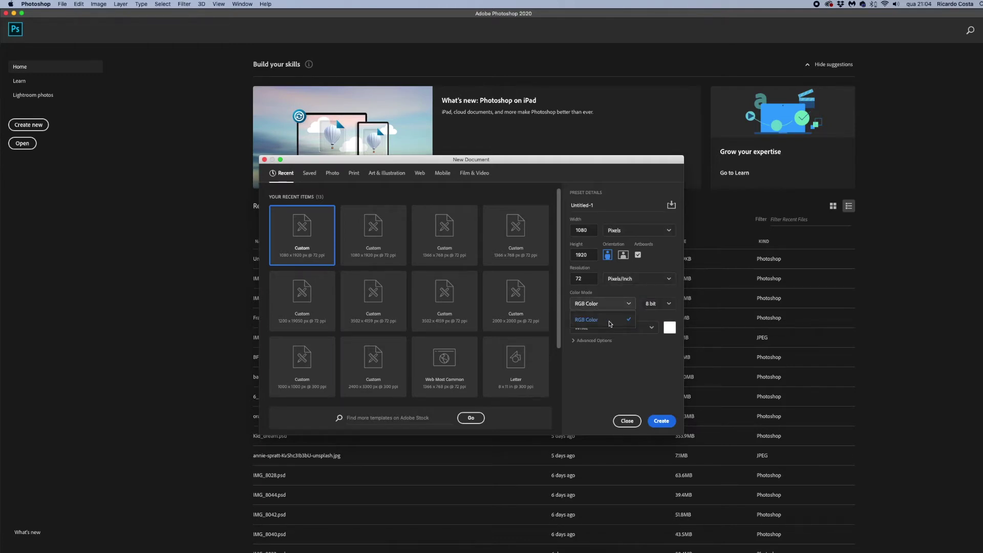
click(610, 321)
click(662, 421)
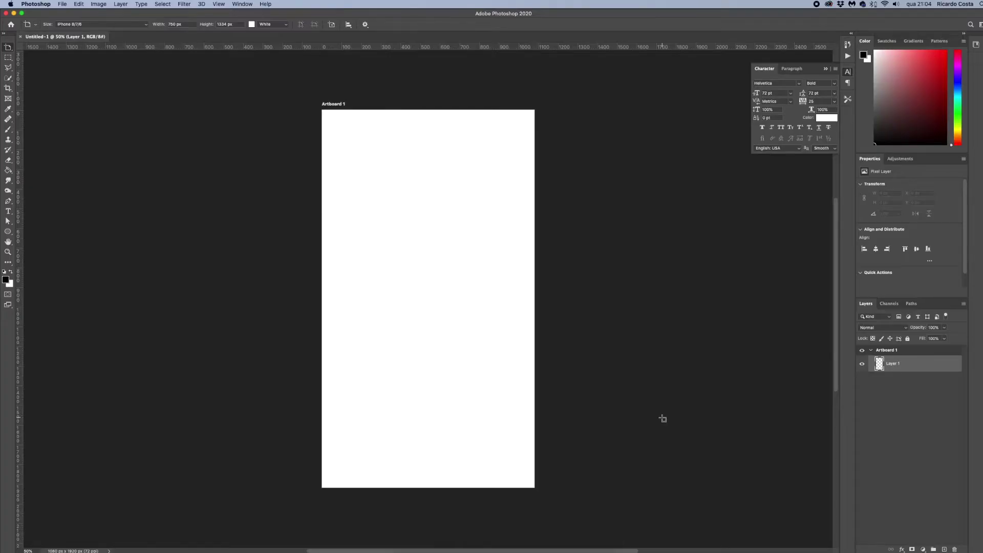
With the Move tool active, add an empty Layer 2 inside Artboard 1 above Layer 1.
key(v)
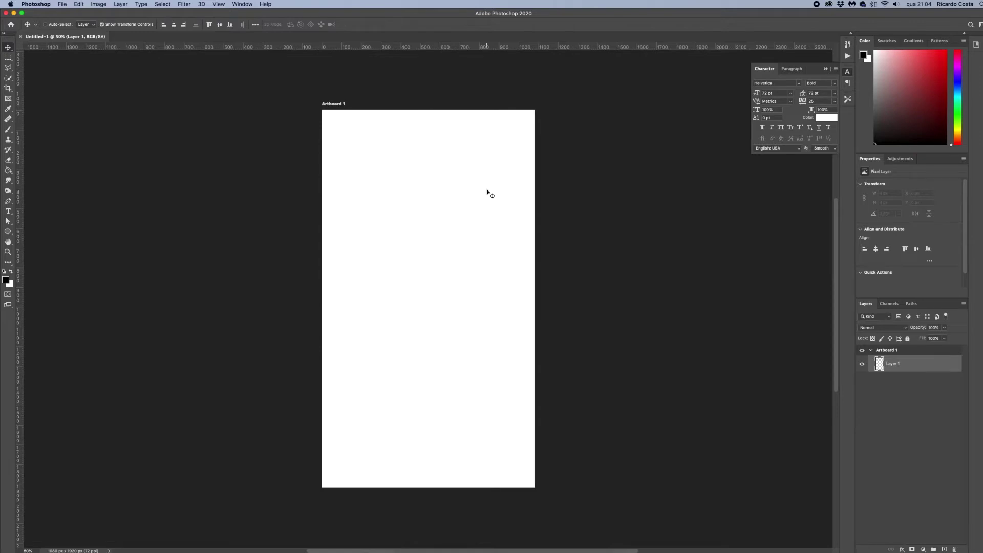
click(888, 350)
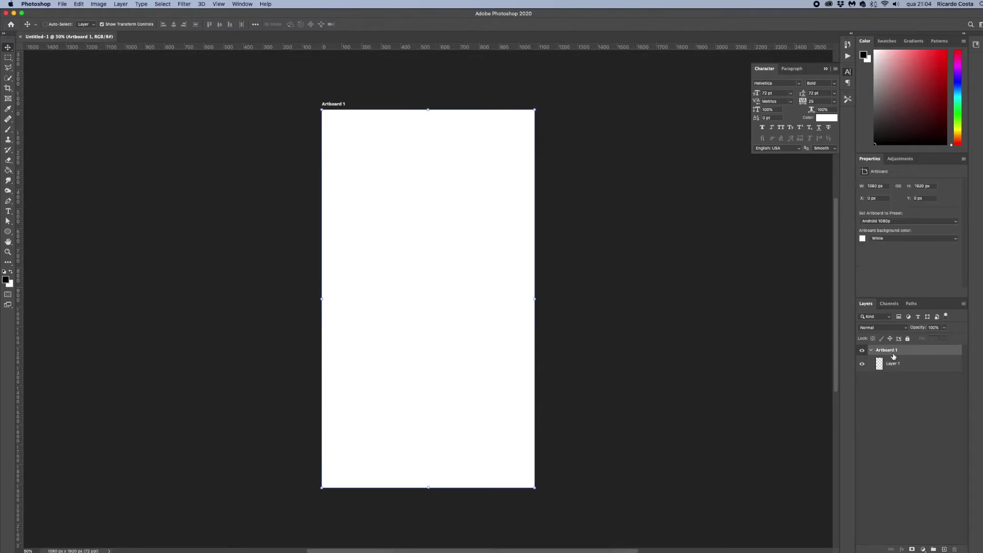
click(870, 350)
click(872, 351)
click(945, 549)
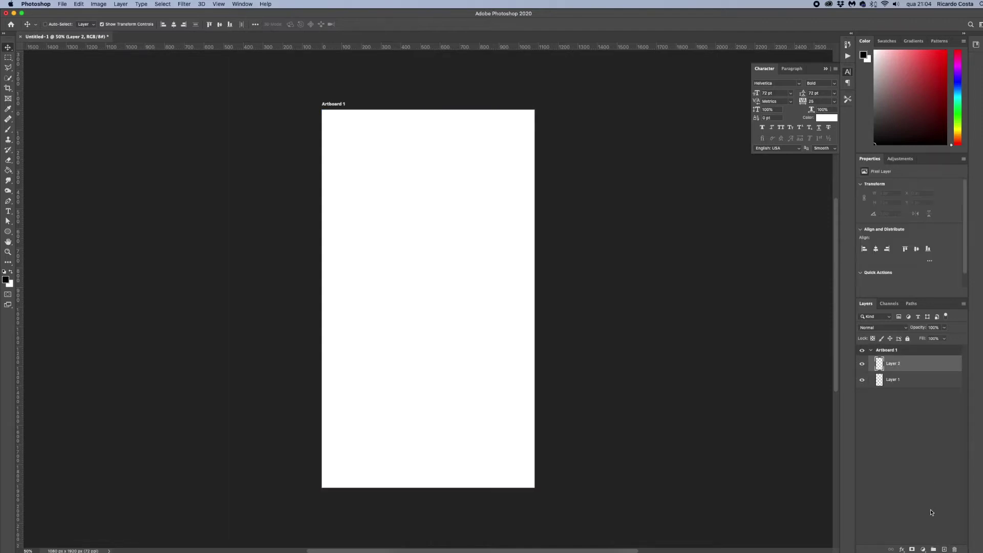
click(871, 351)
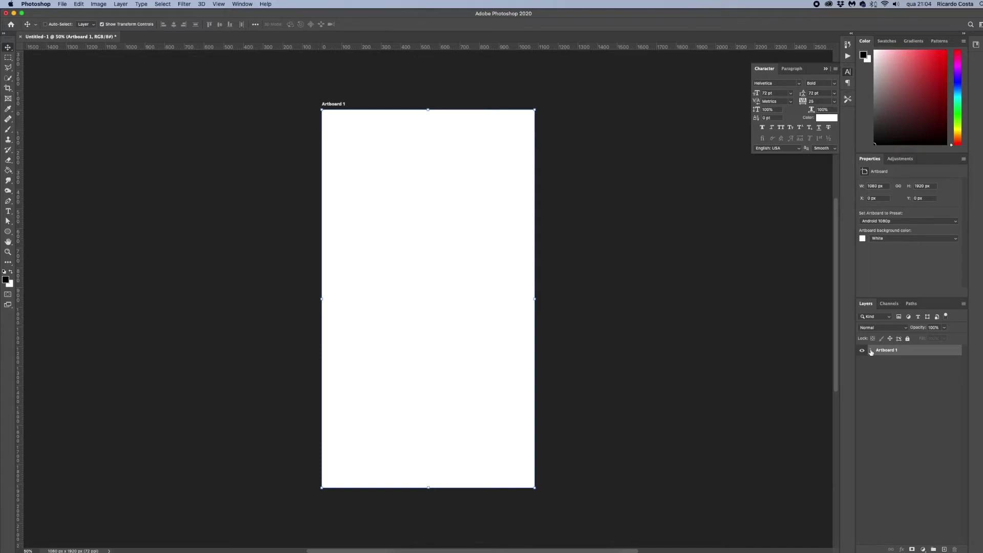
click(872, 351)
click(893, 365)
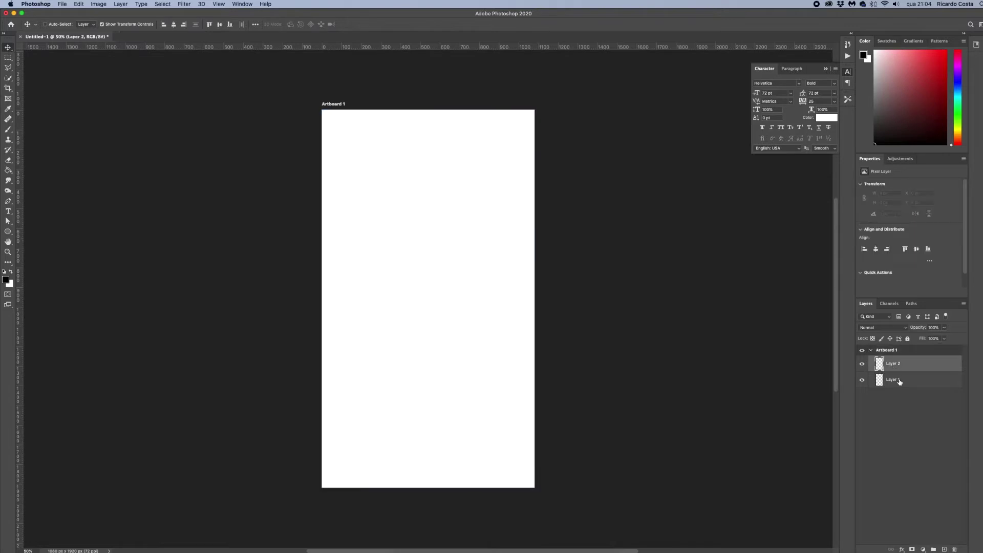
click(878, 350)
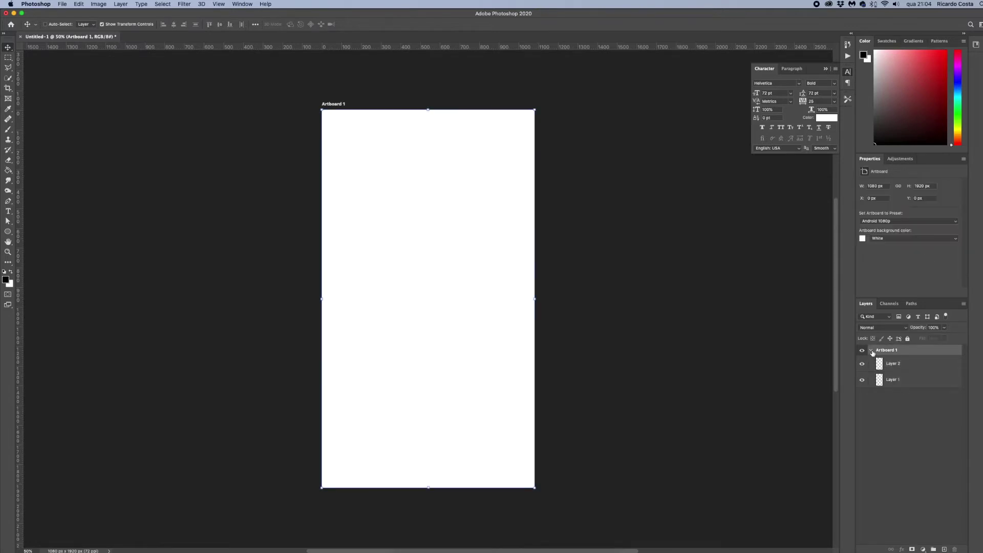
click(871, 351)
click(871, 351)
click(888, 363)
Rename the Artboard 1 group in the Layers panel to 'Story 1'.
click(888, 352)
double_click(887, 352)
text(Story 1)
key(Return)
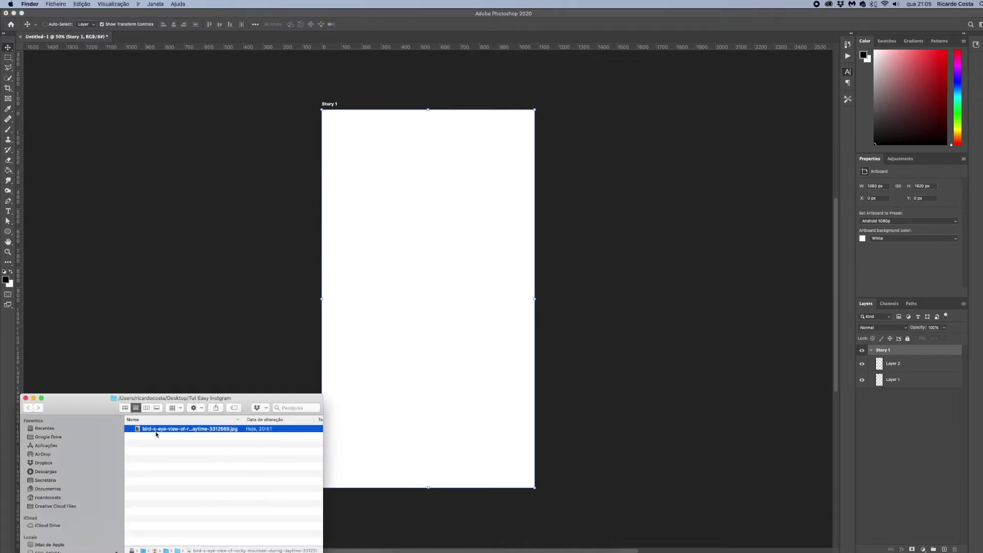
Drop the misty mountain JPG from Finder onto Story 1, scale it to cover the artboard, and commit.
click(157, 430)
drag(157, 430, 358, 221)
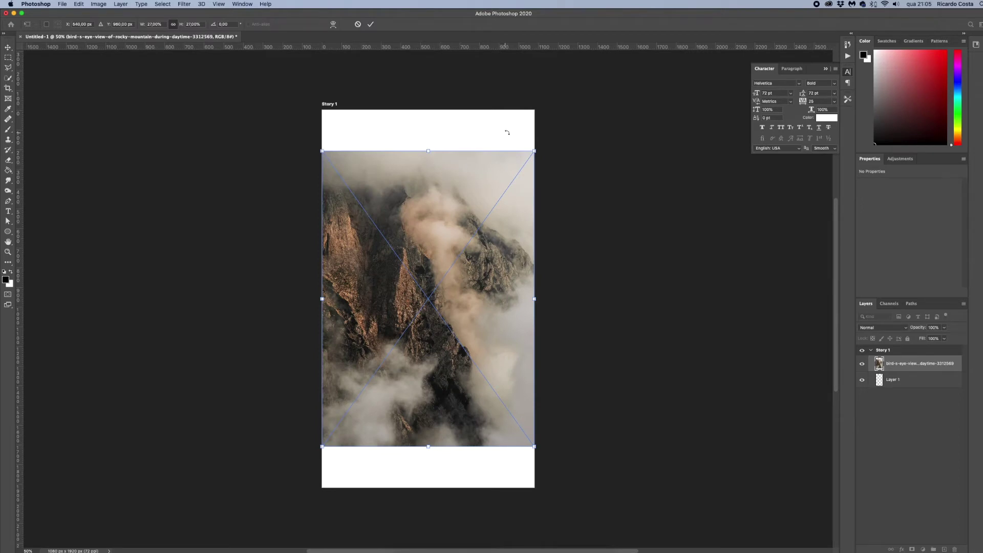
drag(535, 151, 606, 96)
drag(474, 143, 514, 140)
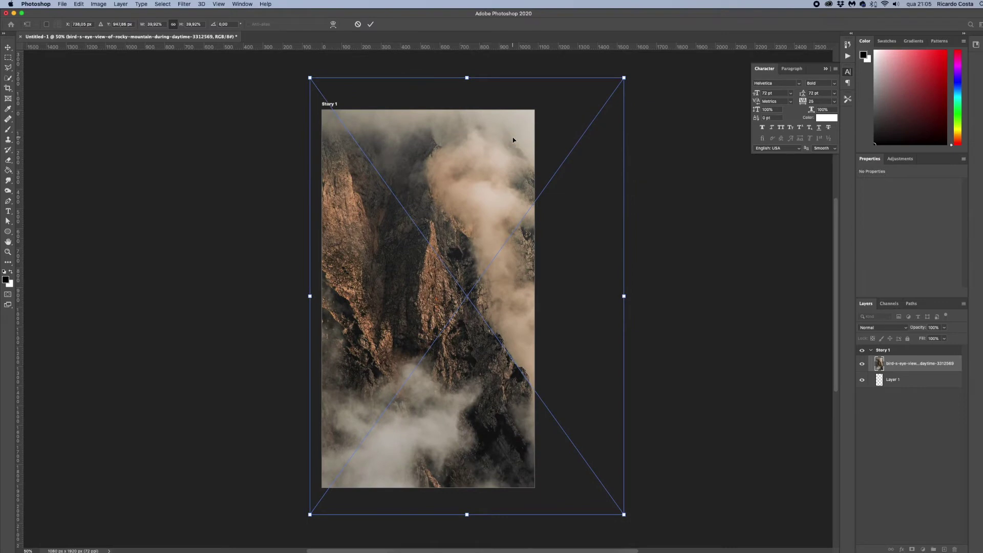
key(Return)
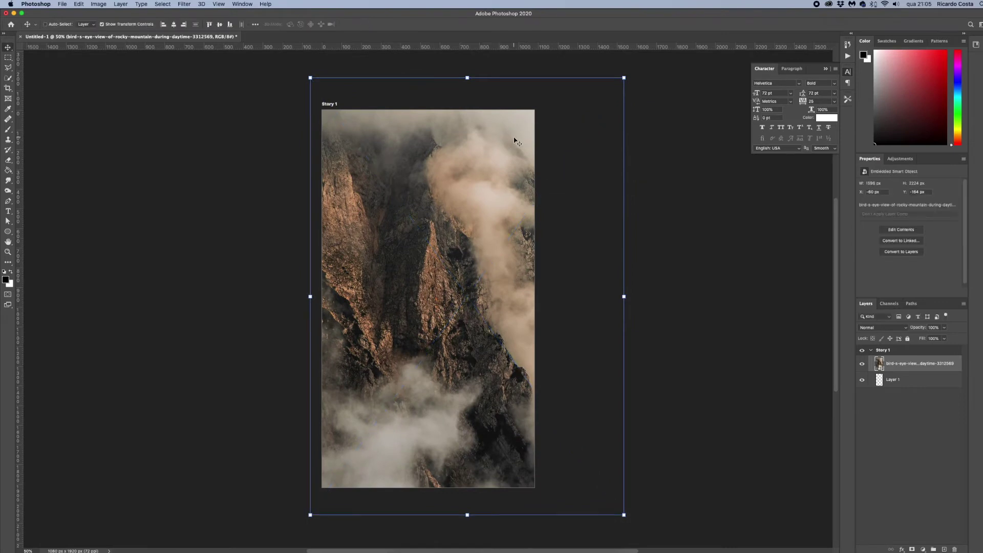
Type 'welcome' and 'to my page' on two lines in the upper middle of the artboard.
click(8, 211)
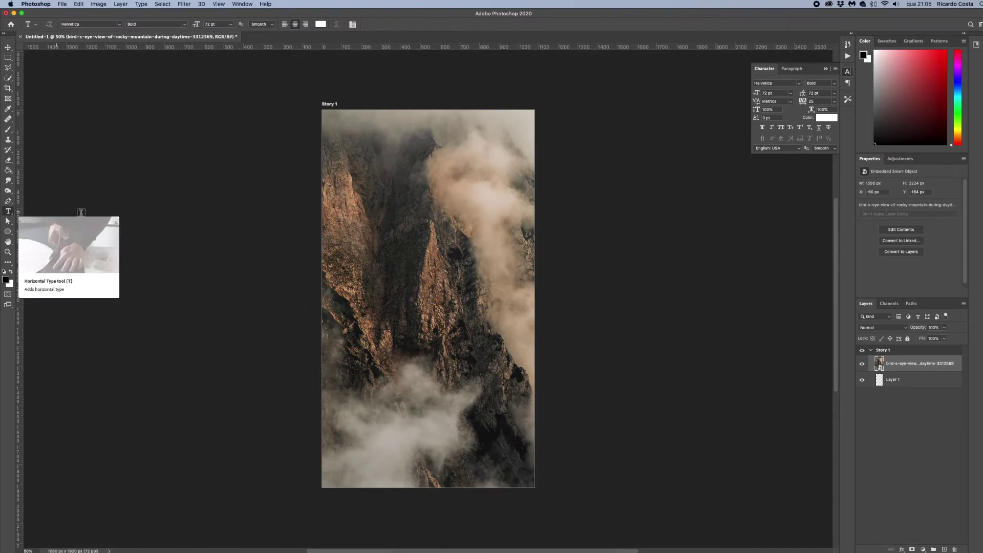
click(379, 265)
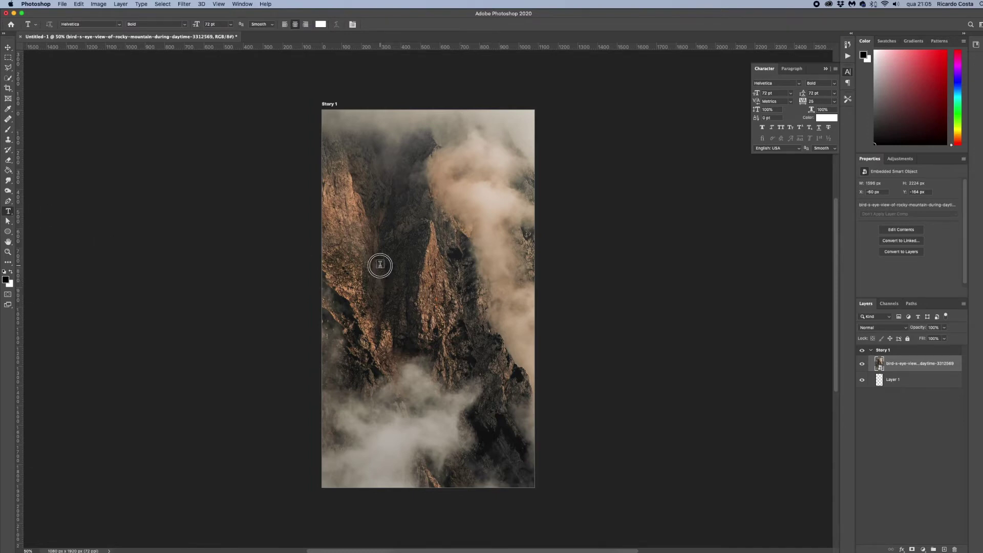
text(welcome)
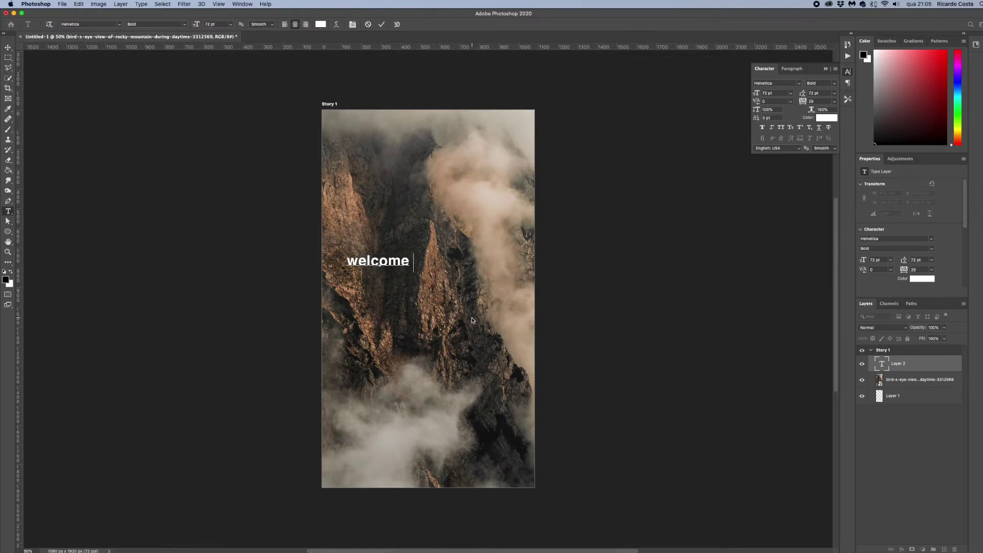
key(Return)
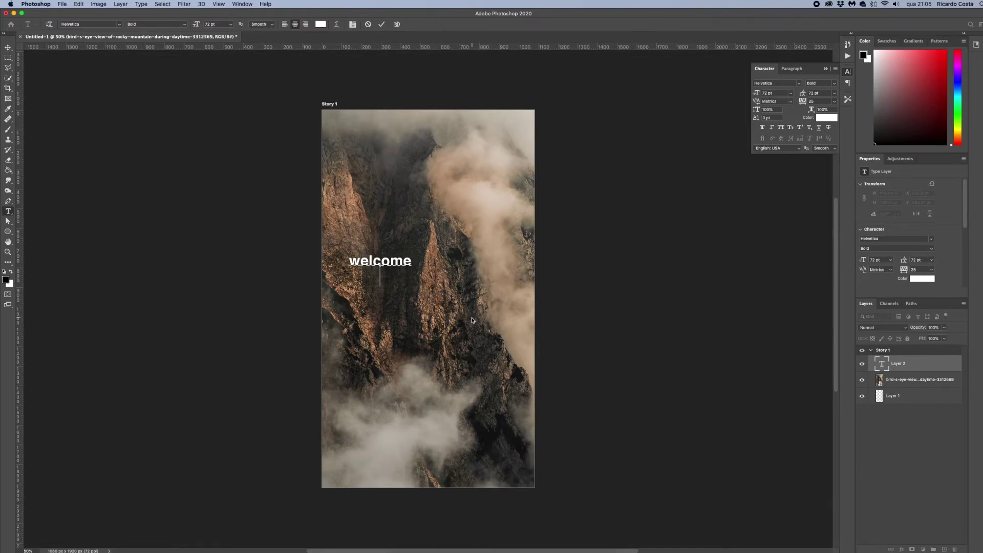
text(to my page)
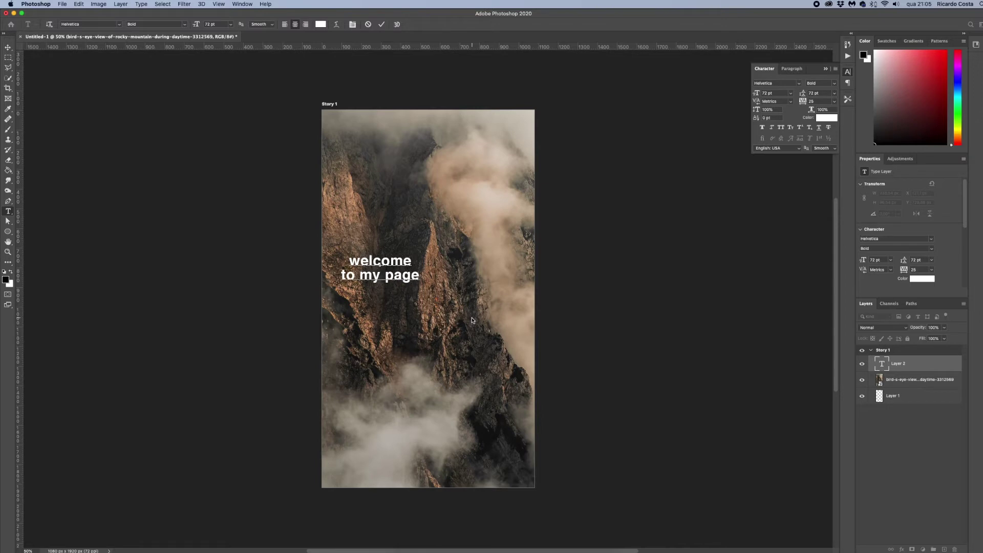
click(8, 57)
click(8, 48)
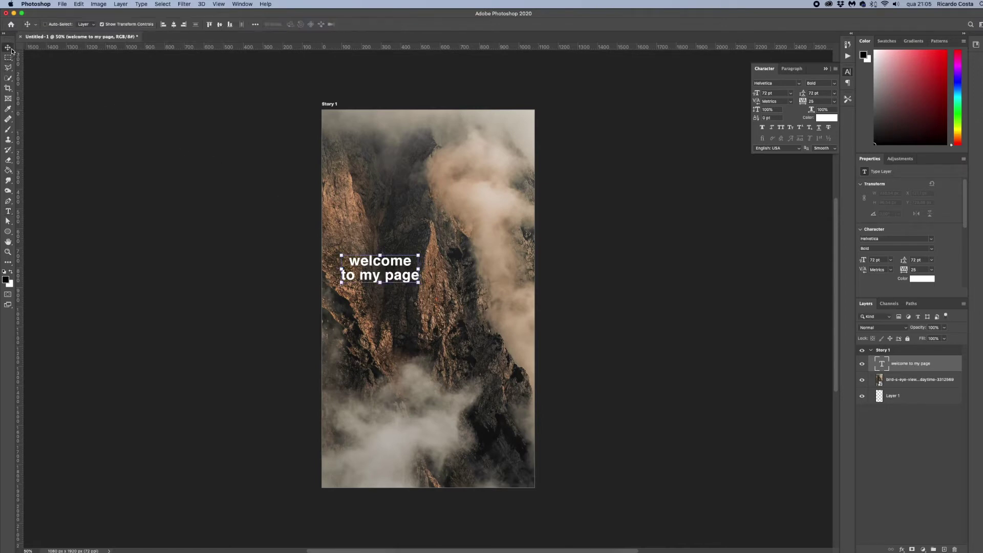
Scale the welcome text up to 90 pt.
click(419, 282)
drag(418, 285, 439, 291)
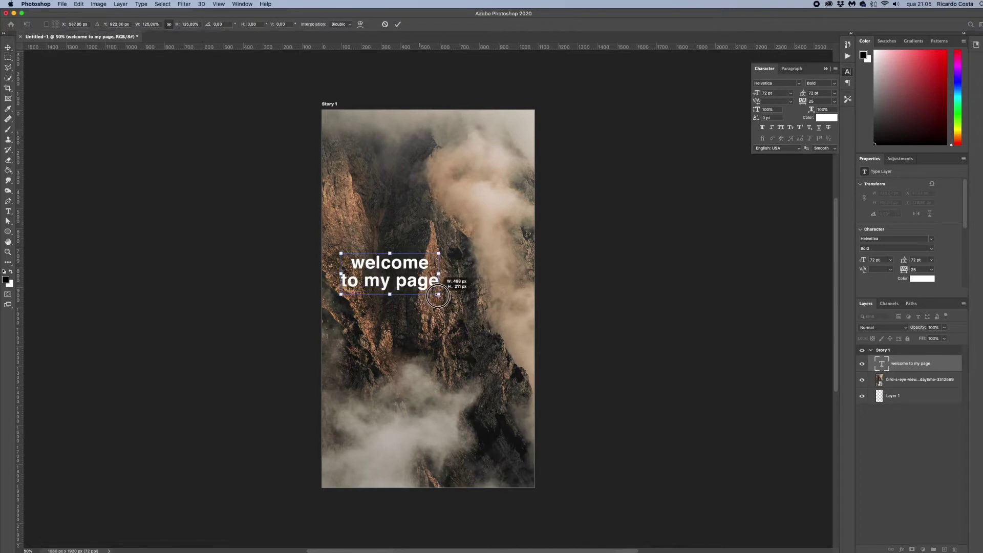
key(Return)
Centre the text vertically and horizontally on the whole artboard, then deselect.
click(162, 4)
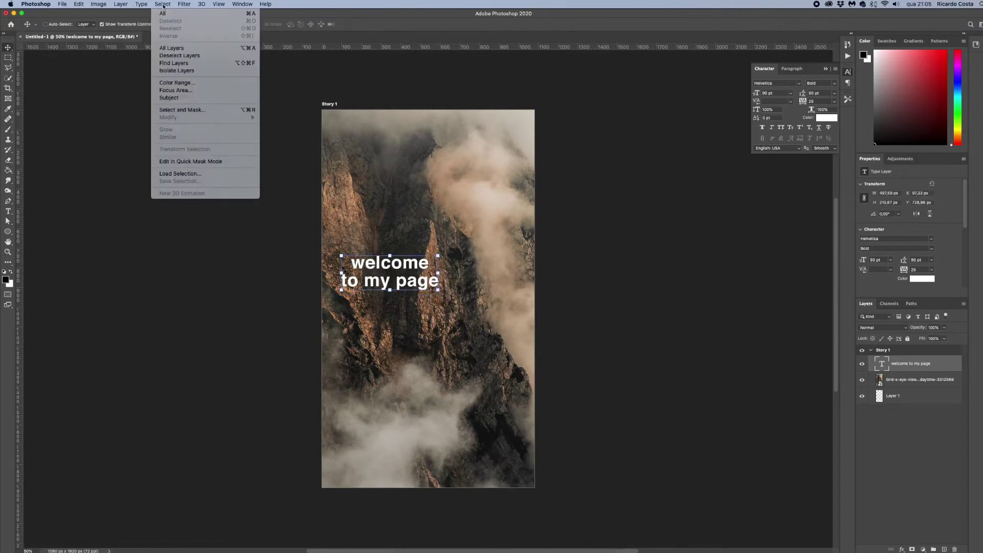
click(165, 16)
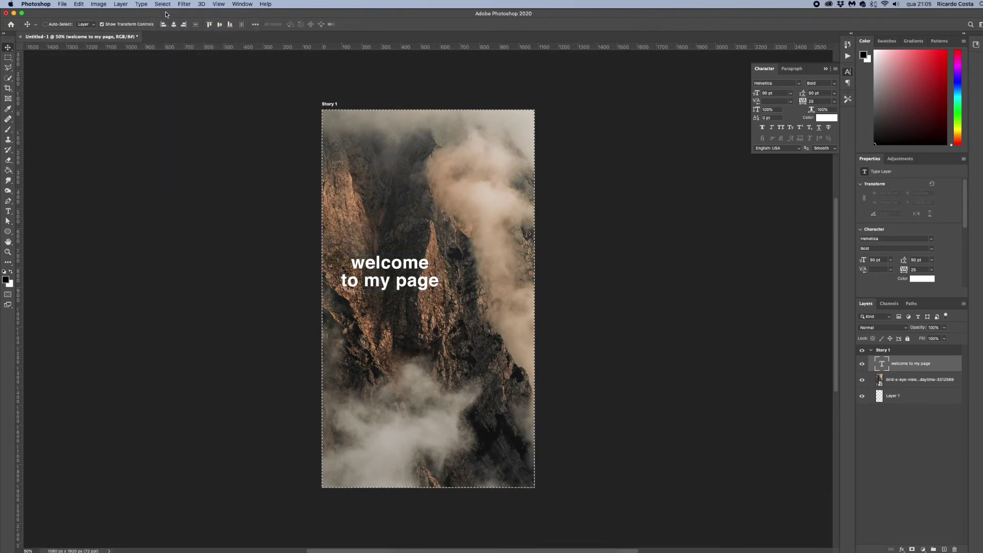
click(221, 26)
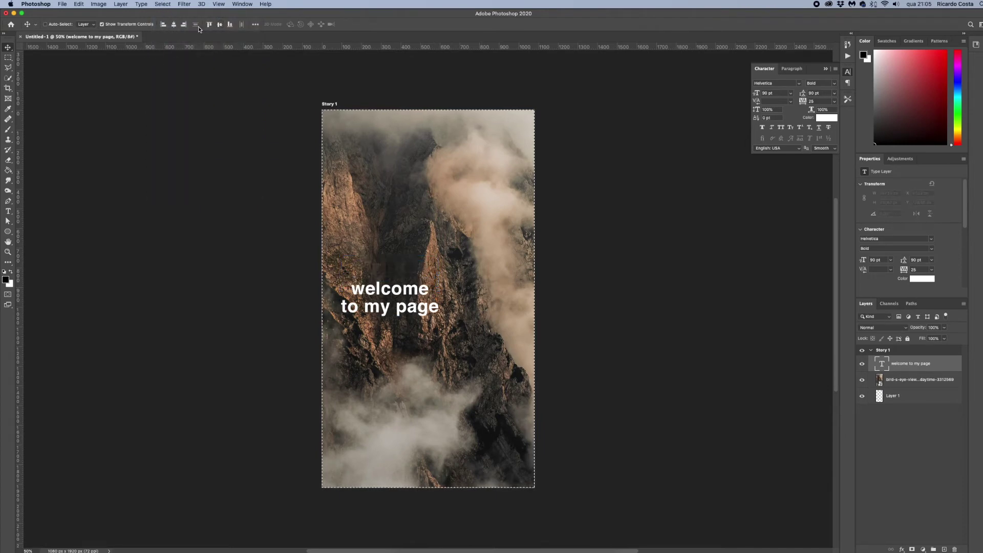
click(174, 25)
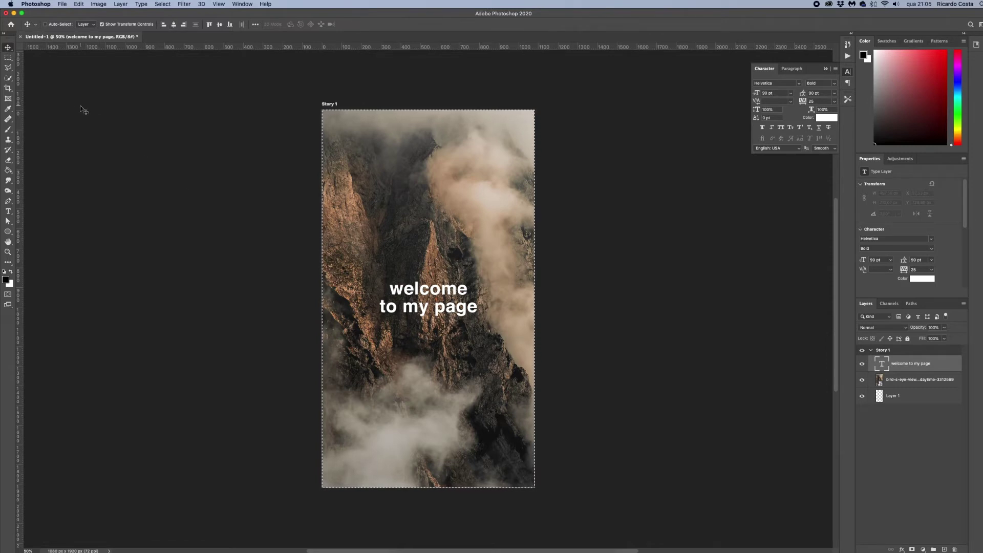
key(m)
click(322, 239)
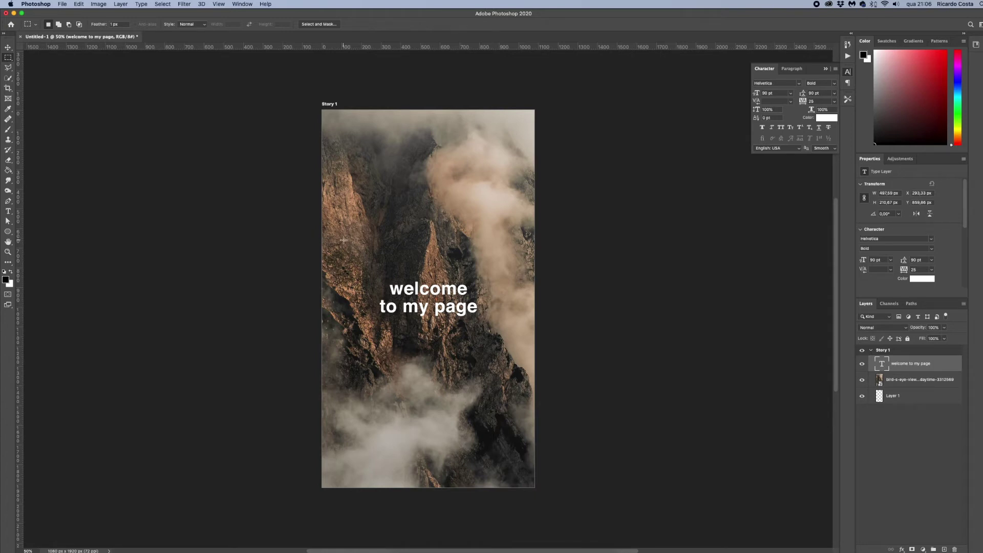
scroll(343, 240, right, 2)
scroll(343, 240, right, 6)
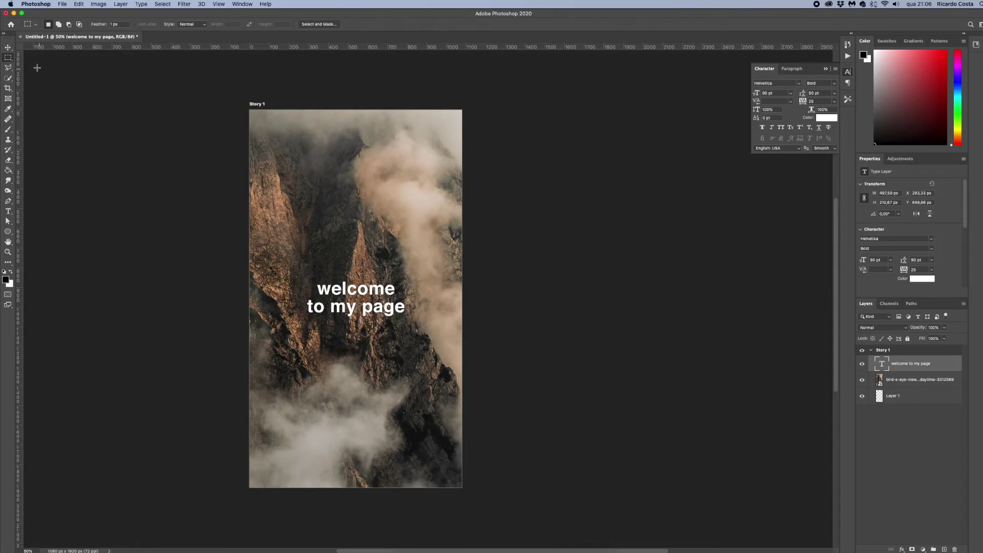
click(8, 48)
With the Artboard Tool, duplicate Story 1 into 'Story 1 copy' just to its right.
scroll(8, 48, down, 1)
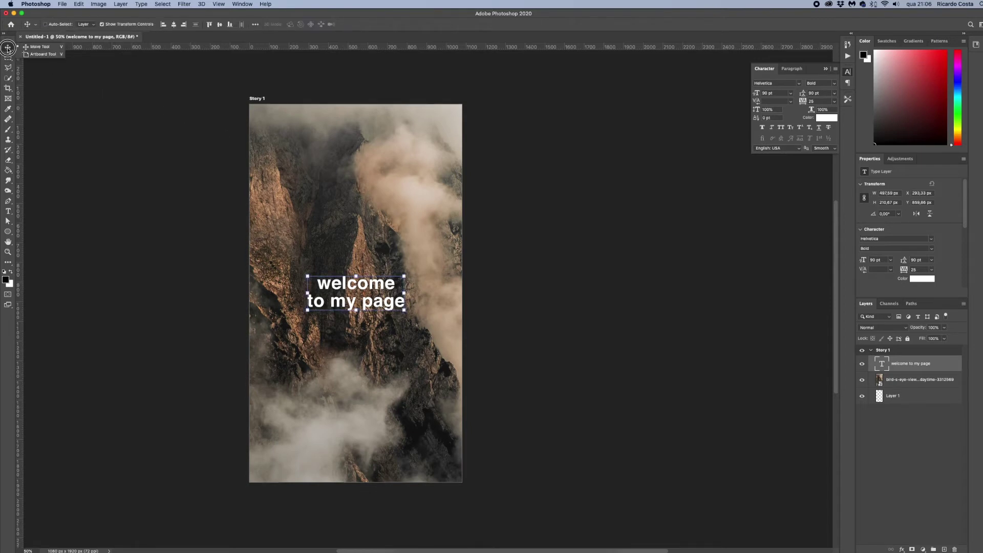
click(40, 55)
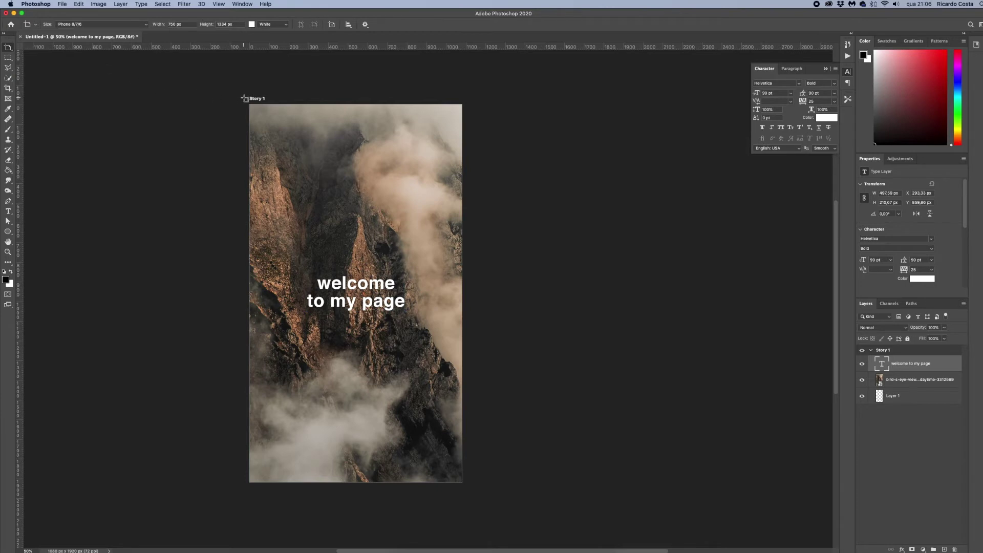
click(256, 101)
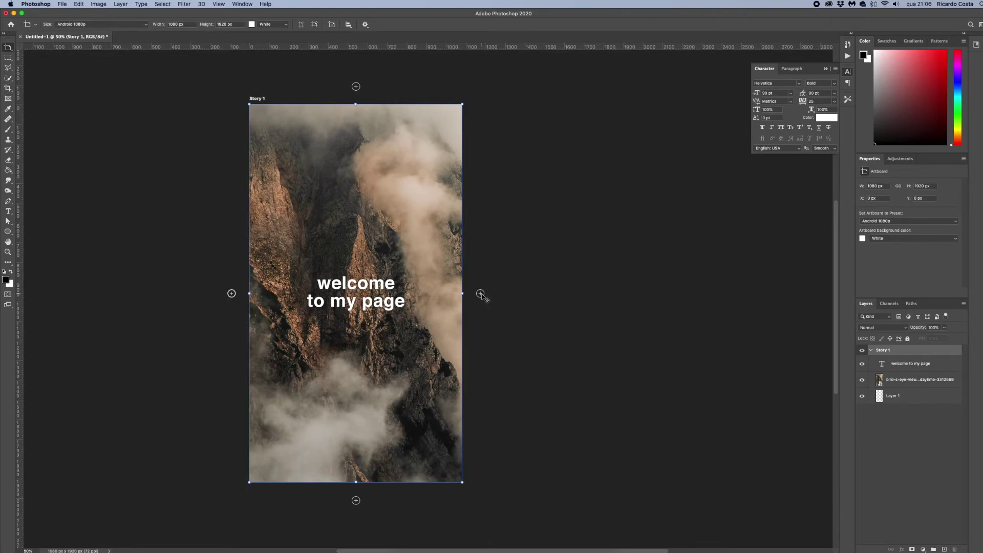
click(480, 294)
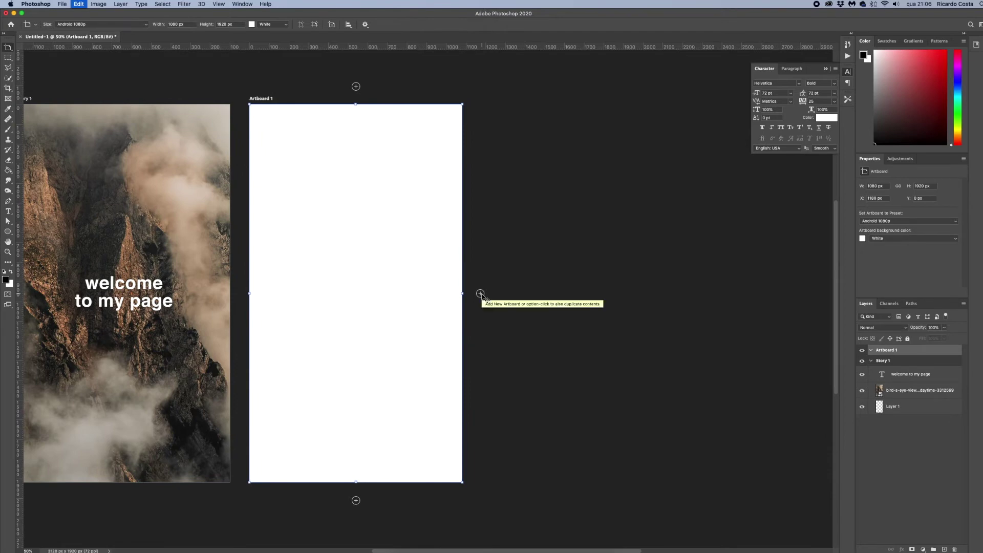
key(super+z)
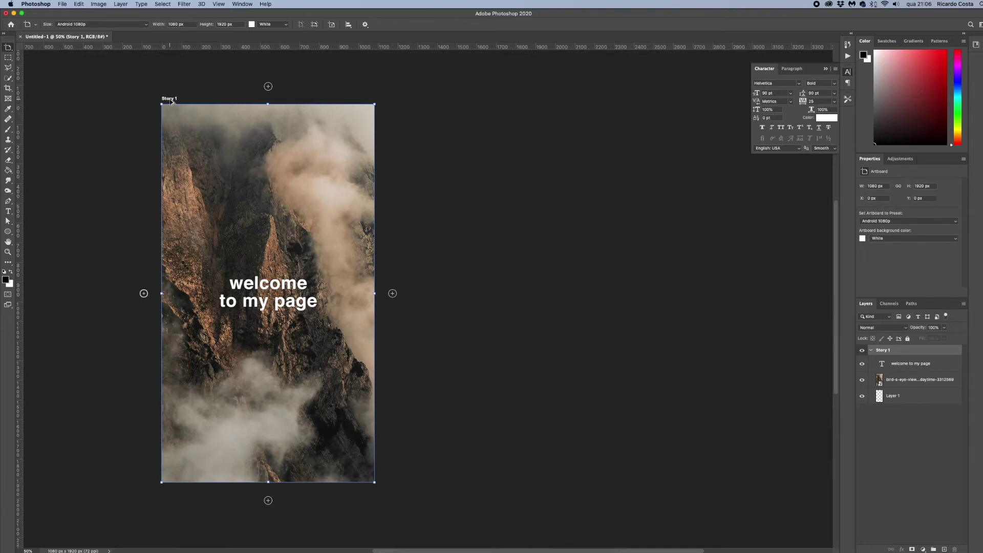
drag(172, 101, 422, 107)
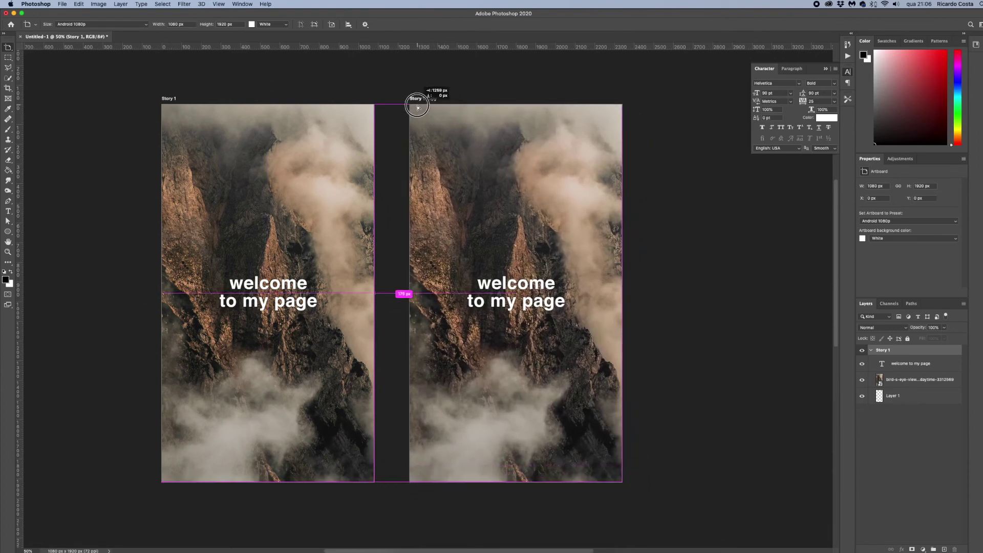
drag(418, 107, 411, 110)
Zoom out and duplicate the copy into 'Story 1 copy 2' further right.
key(super+minus)
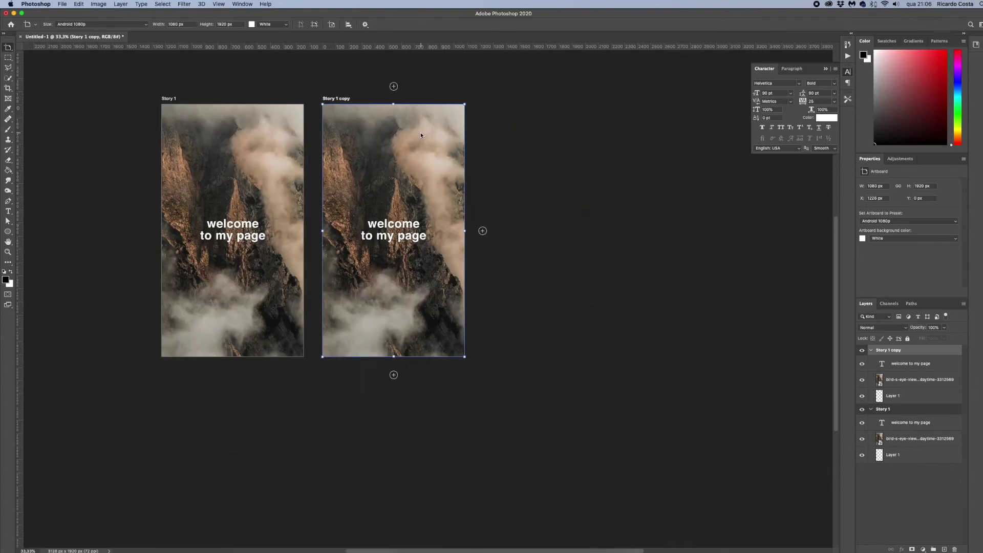
scroll(410, 174, up, 3)
scroll(410, 186, down, 2)
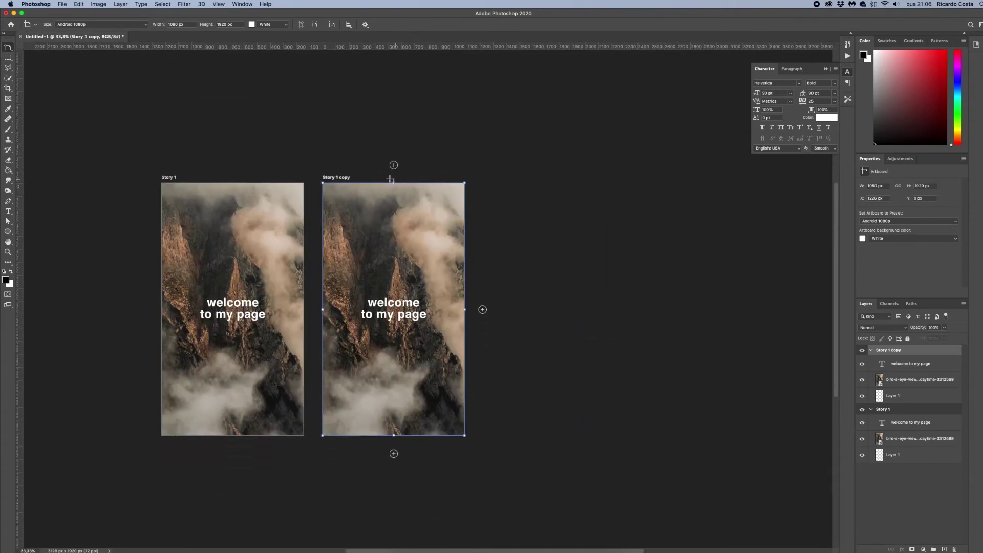
drag(357, 179, 499, 190)
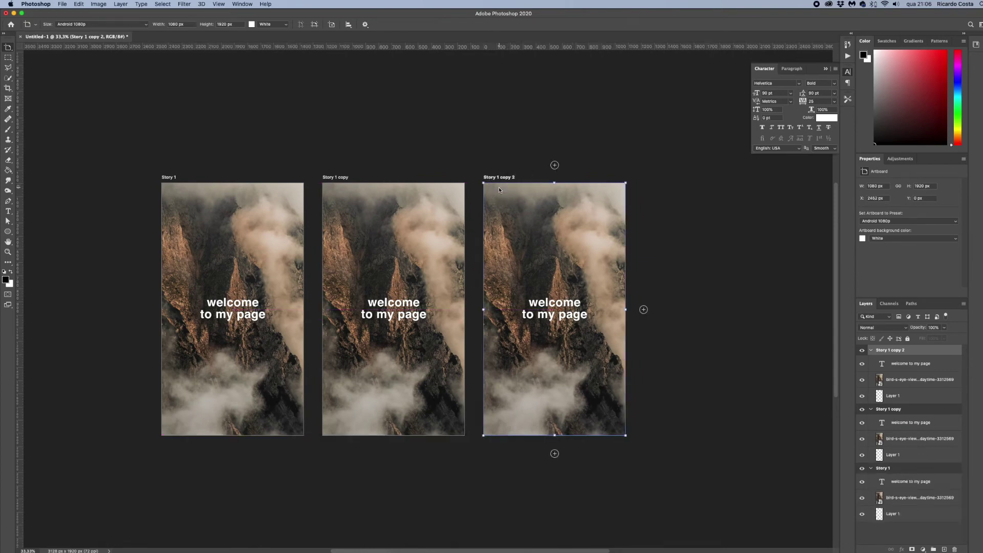
click(899, 409)
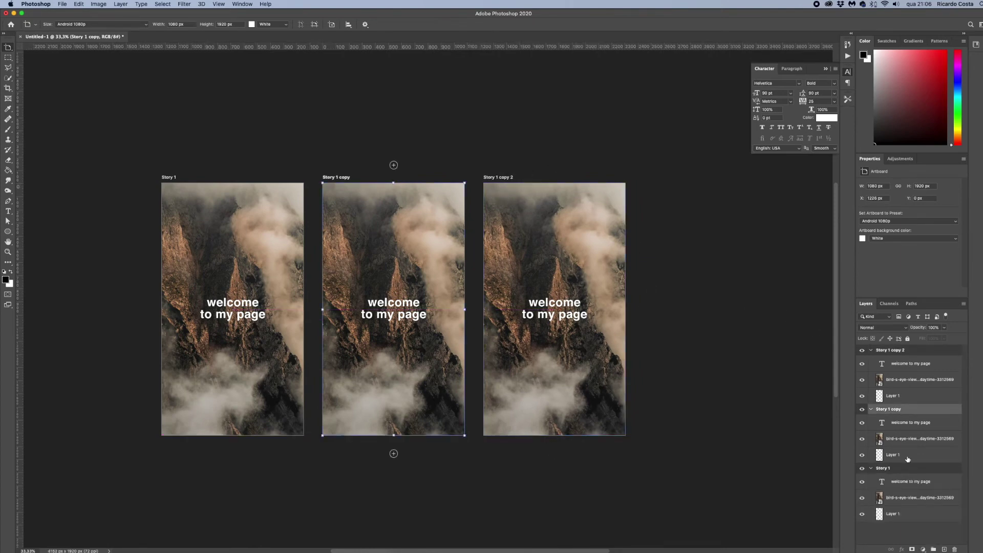
Rename the artboard copies to 'Story 2' and 'Story 3'.
double_click(891, 409)
text(Story 2)
key(Return)
click(891, 350)
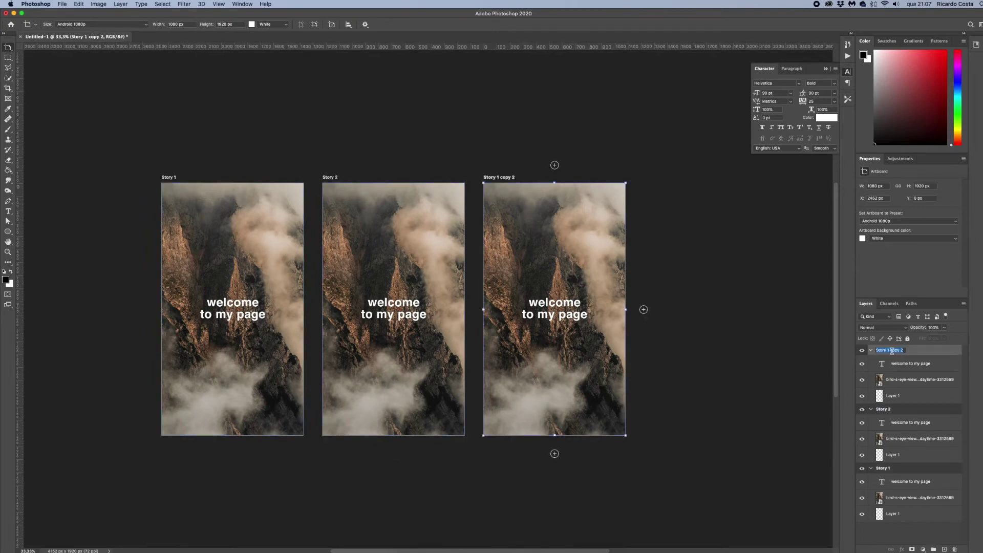
double_click(891, 351)
drag(889, 350, 916, 349)
key(BackSpace)
key(BackSpace)
key(BackSpace)
key(Return)
Replace Story 2's text with 'learn photoshop' and 'easily' on two lines.
key(t)
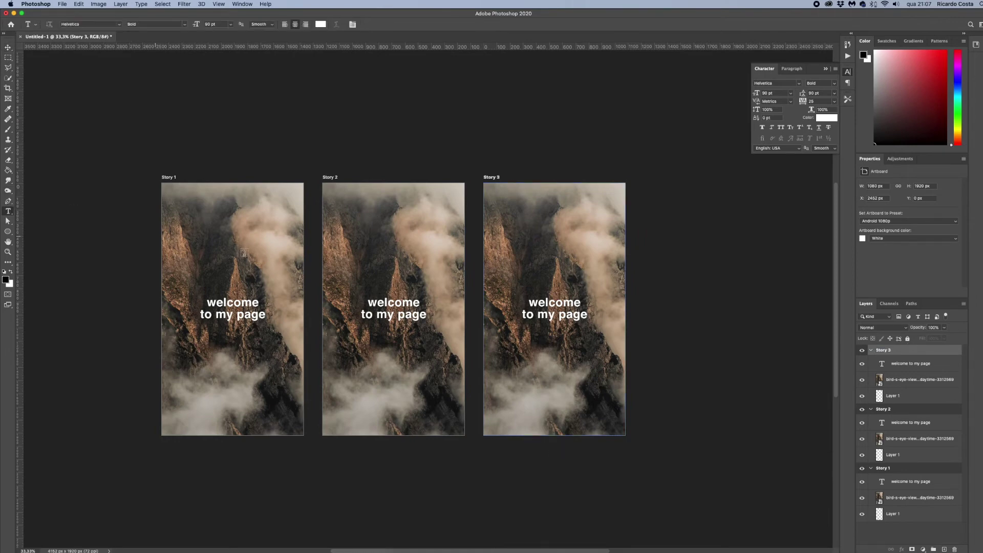
click(411, 306)
key(ctrl+a)
text(learn photoshop)
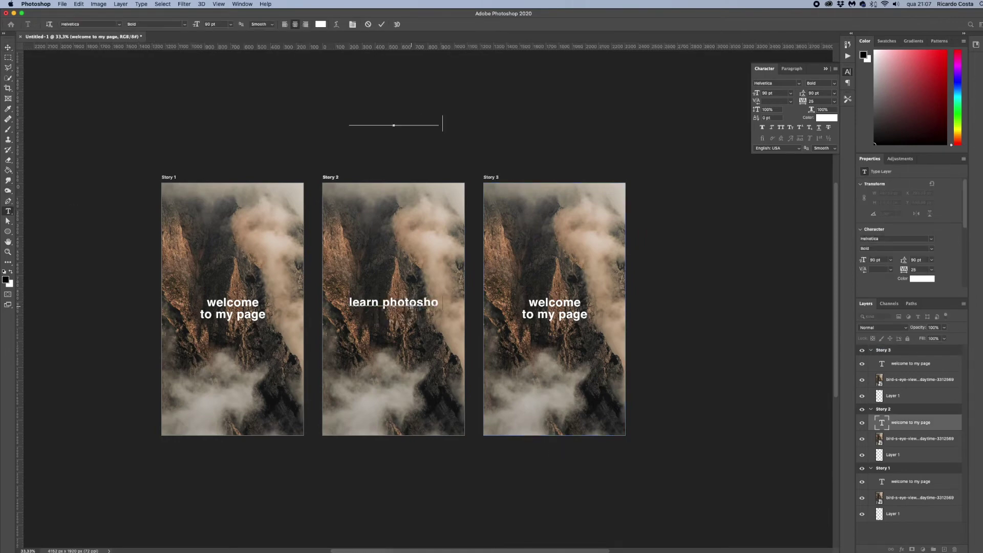
key(Return)
text(easily)
key(BackSpace)
key(BackSpace)
key(BackSpace)
text(elu)
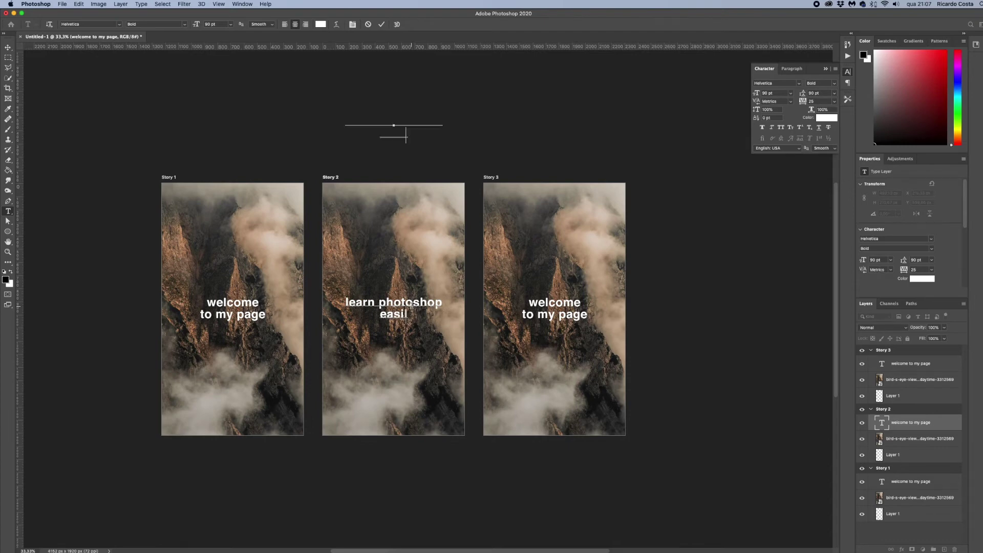
key(BackSpace)
key(BackSpace)
key(BackSpace)
text(ily)
click(9, 57)
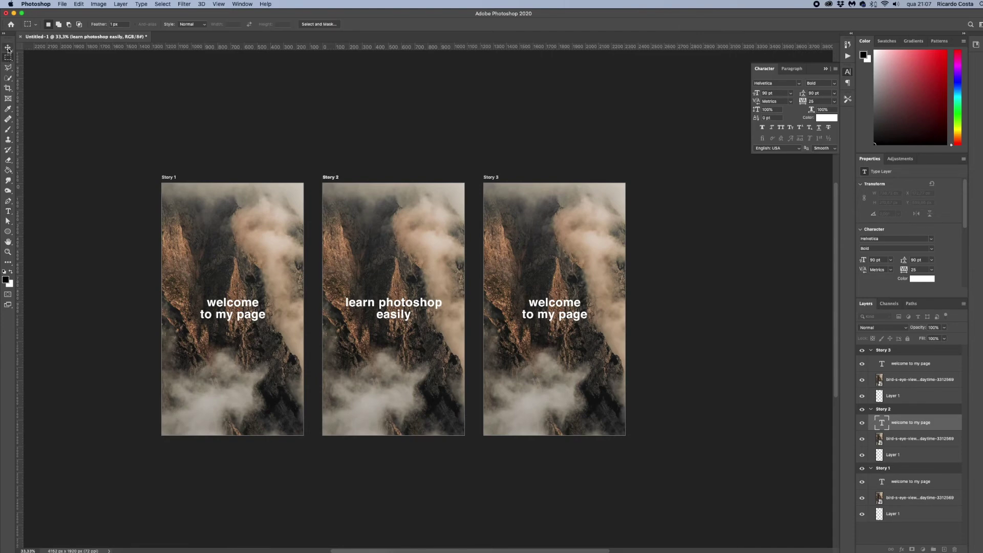
click(8, 48)
Centre Story 2's text horizontally on its artboard and deselect.
click(175, 6)
click(171, 15)
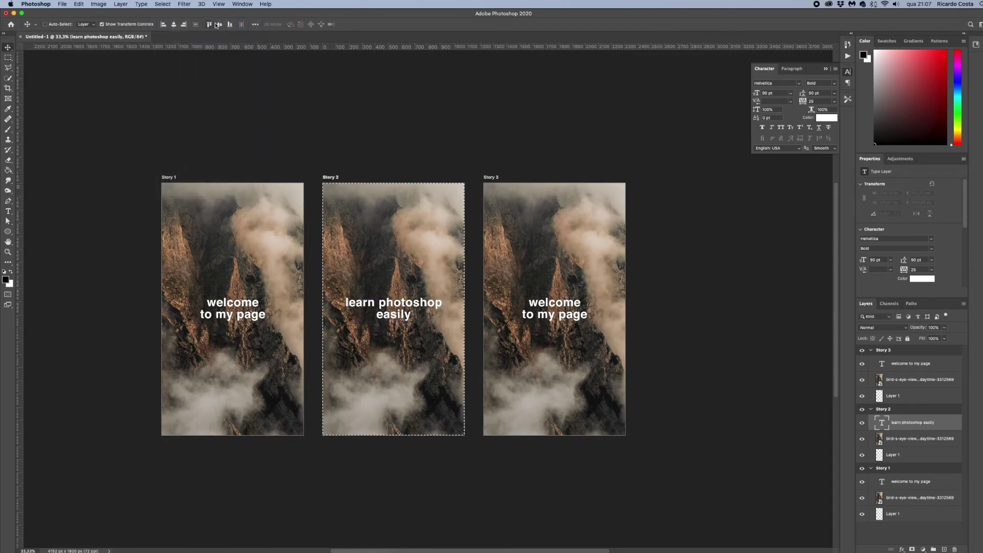
click(174, 25)
key(m)
click(542, 192)
key(t)
click(543, 302)
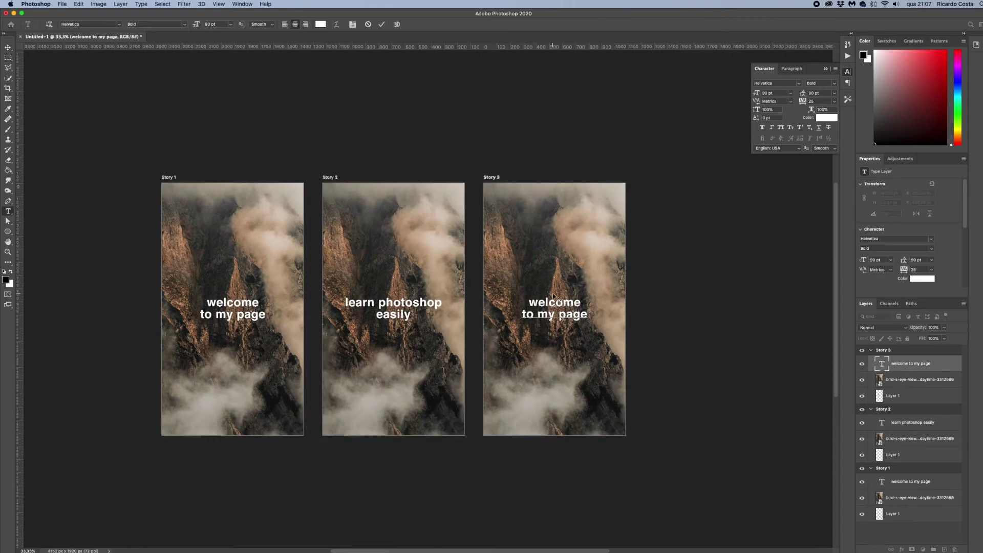
Replace Story 3's text with 'LINK' and 'IN BIO' on two lines and commit.
key(super+a)
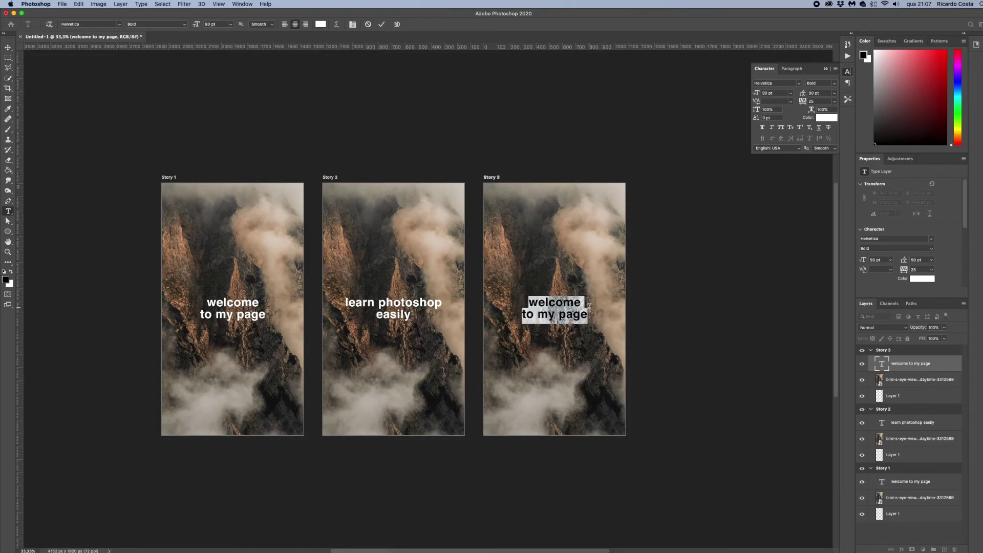
text(link)
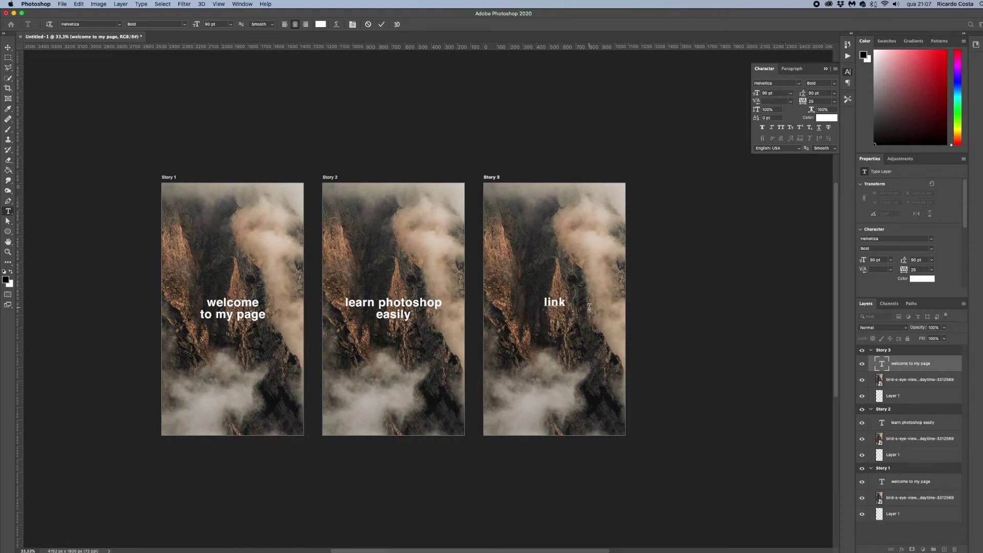
key(super+a)
text(LINK)
key(Return)
text(IN BIO)
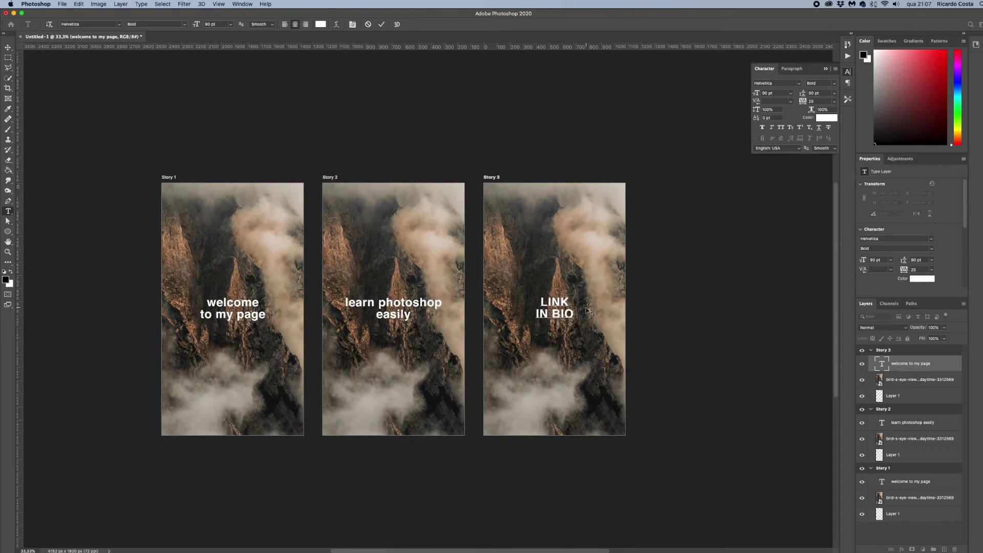
click(8, 58)
Draw a rectangle over the LINK IN BIO text and set its fill to No Color.
click(8, 232)
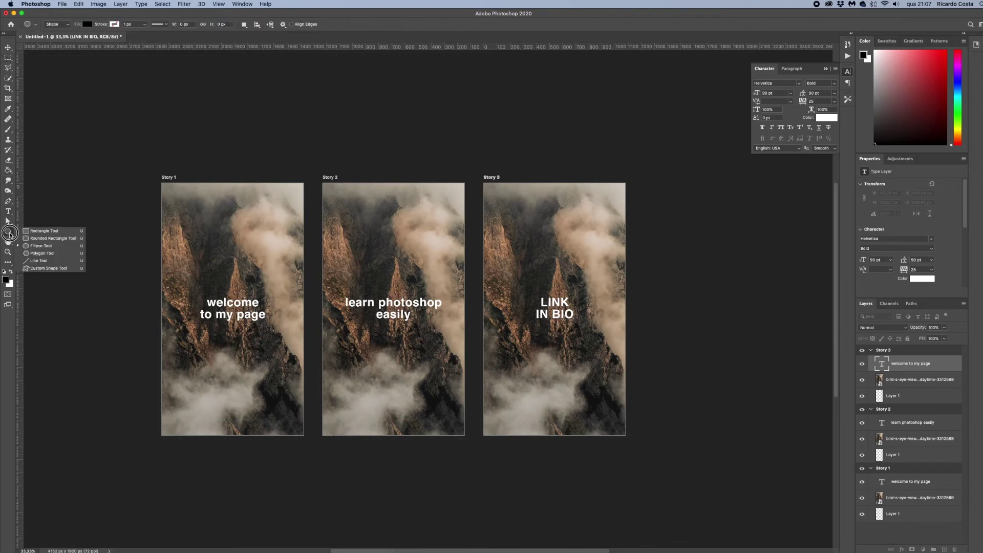
click(50, 232)
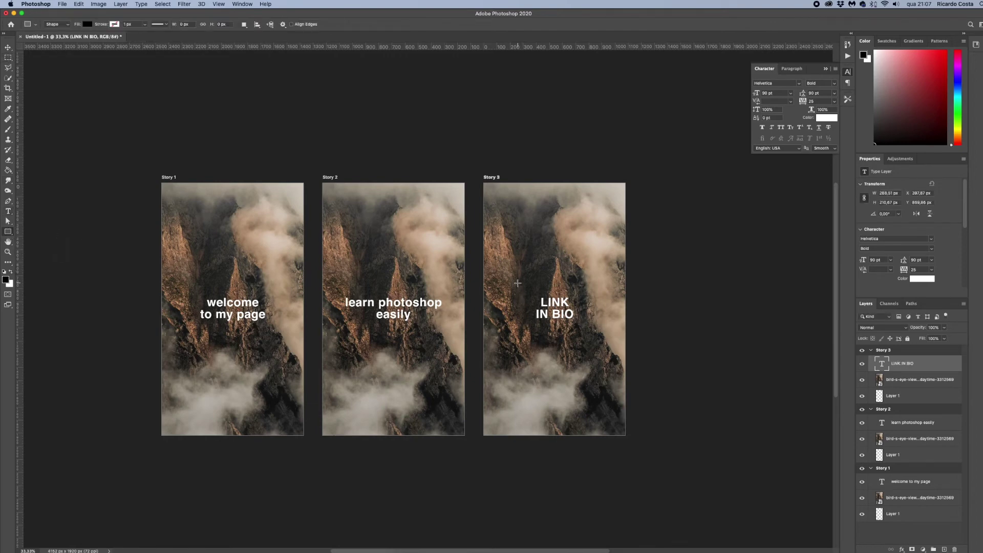
drag(517, 283, 594, 333)
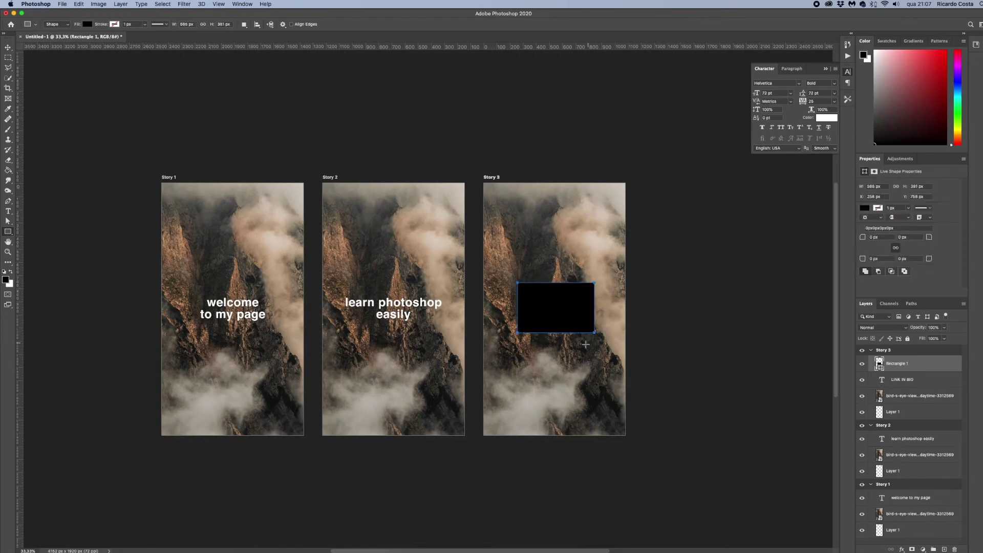
click(87, 24)
click(41, 40)
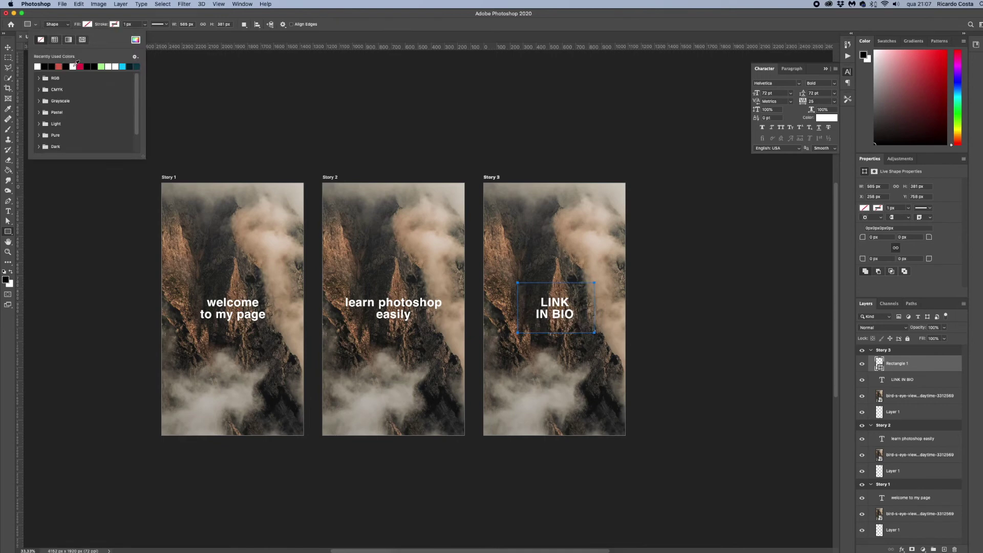
click(73, 66)
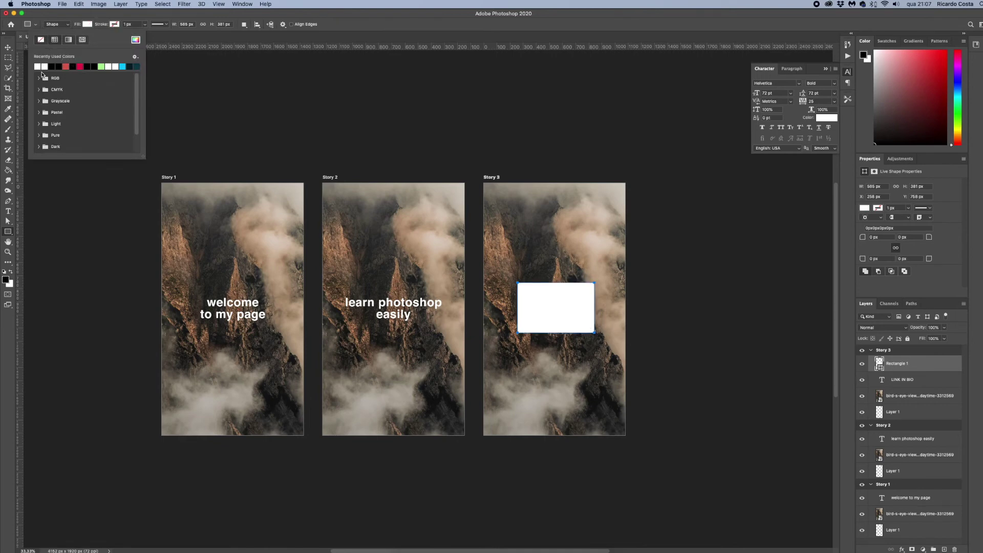
click(41, 39)
click(115, 24)
Give the rectangle a white 10 px stroke and commit the shape.
click(115, 24)
click(115, 24)
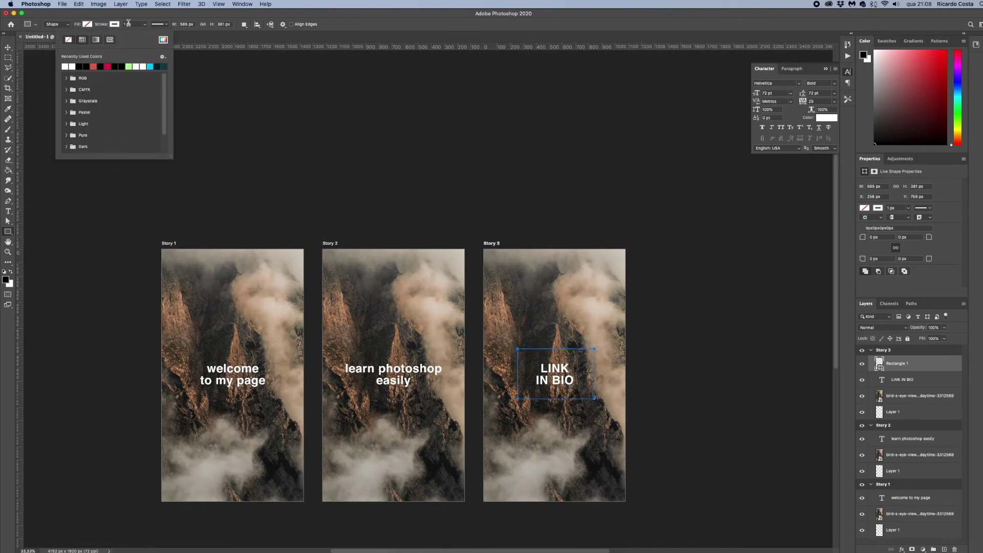
click(128, 24)
text(10)
key(Return)
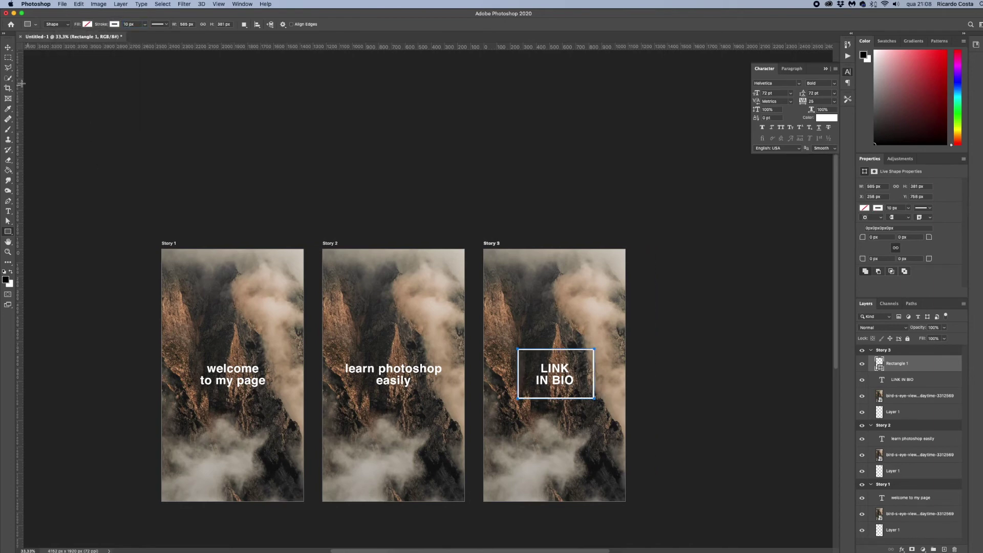
click(9, 58)
scroll(523, 343, down, 1)
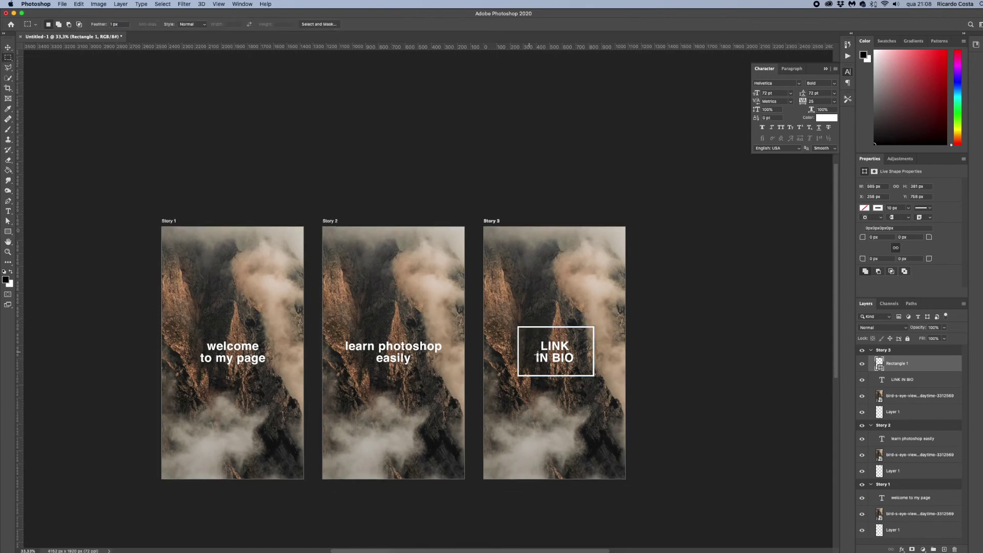
Collapse the Story 1, 2 and 3 artboard groups and select all three artboards.
click(873, 351)
click(871, 350)
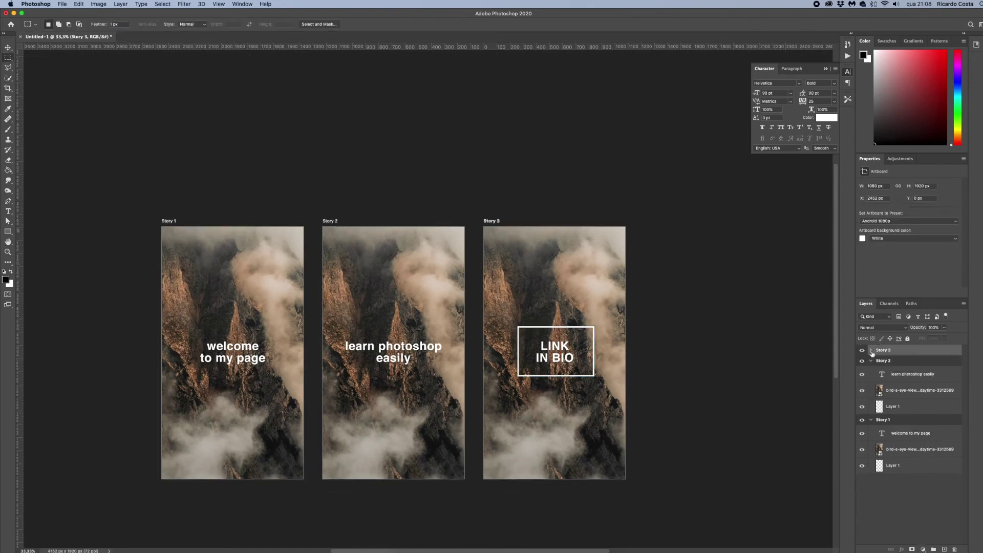
click(871, 361)
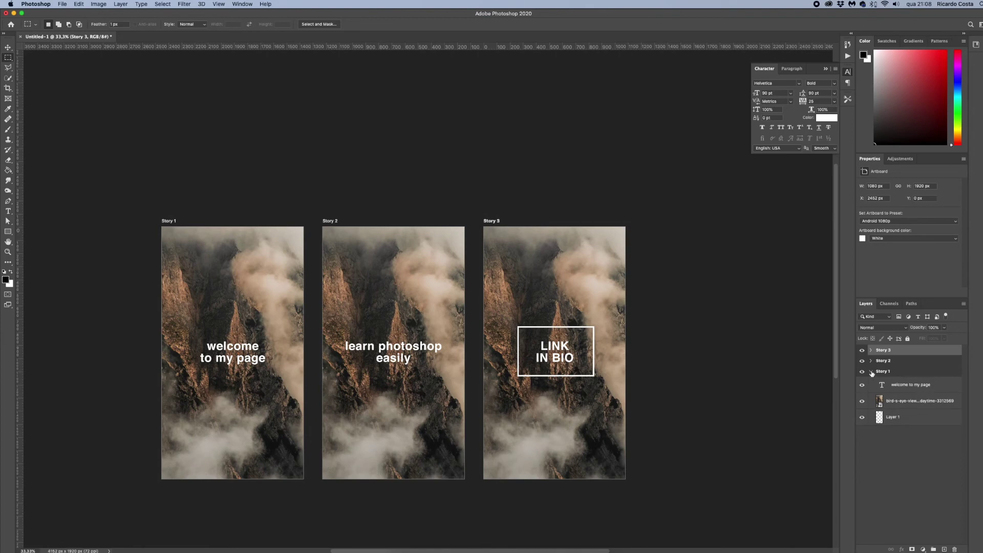
click(871, 371)
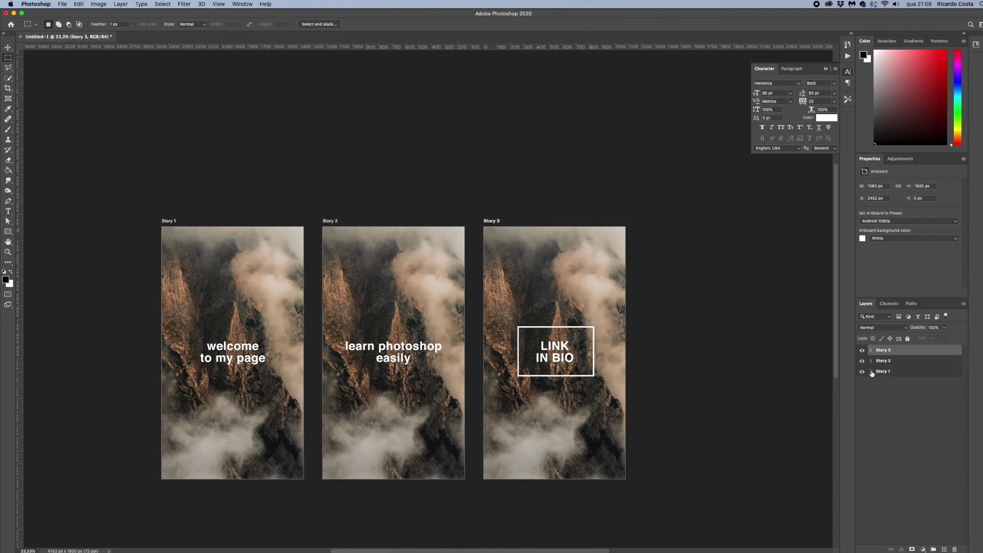
shift+click(902, 374)
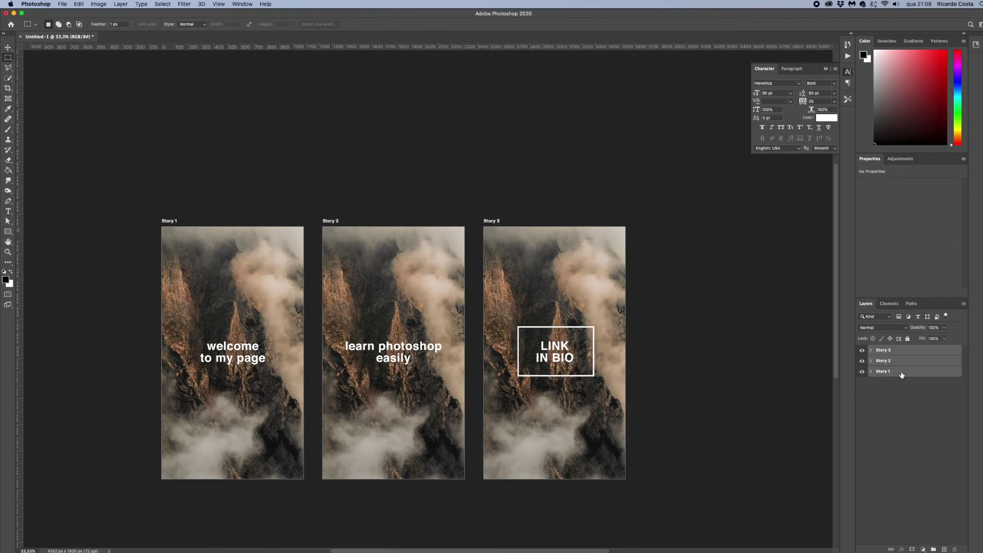
Open Export As for the three artboards and switch Story 3's format to JPG.
right_click(902, 373)
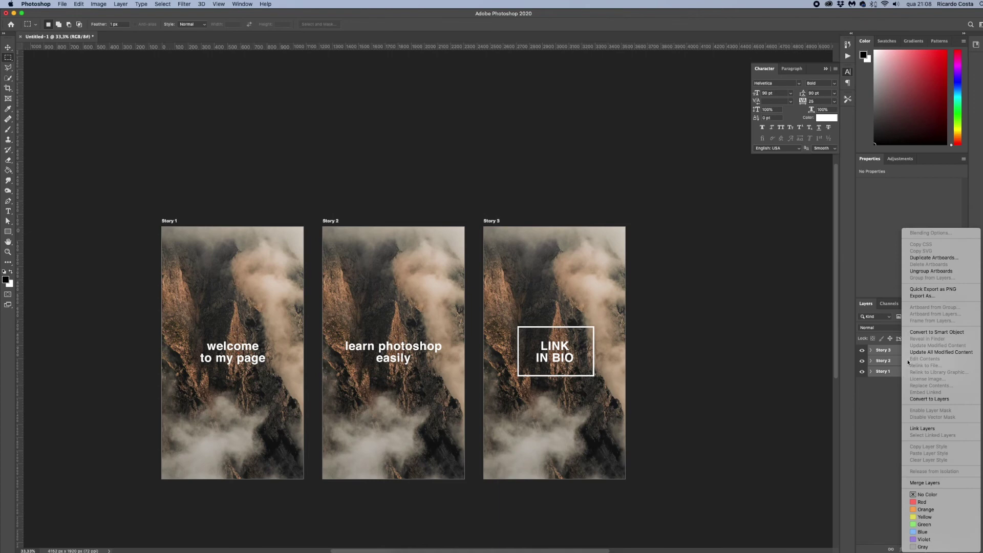
click(921, 298)
click(922, 298)
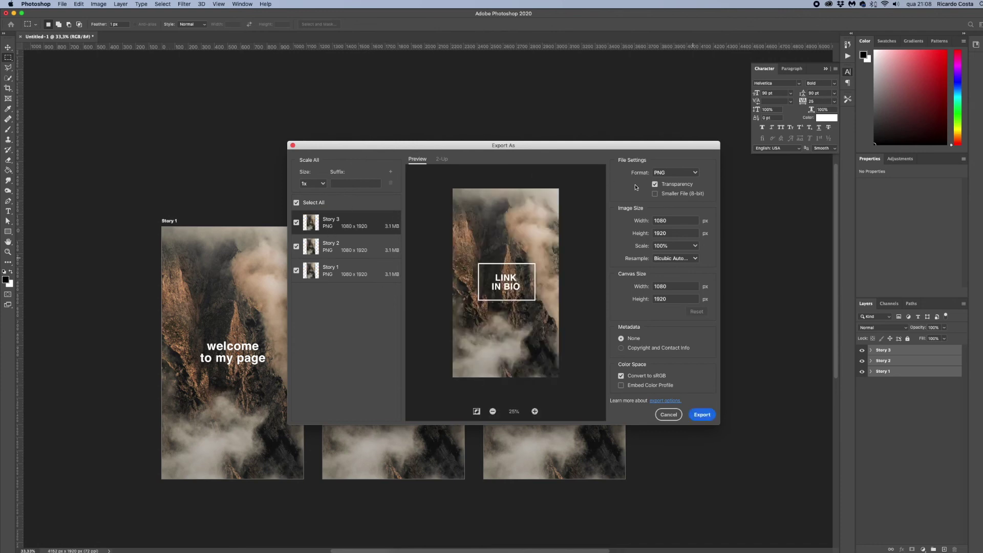
click(668, 174)
click(668, 186)
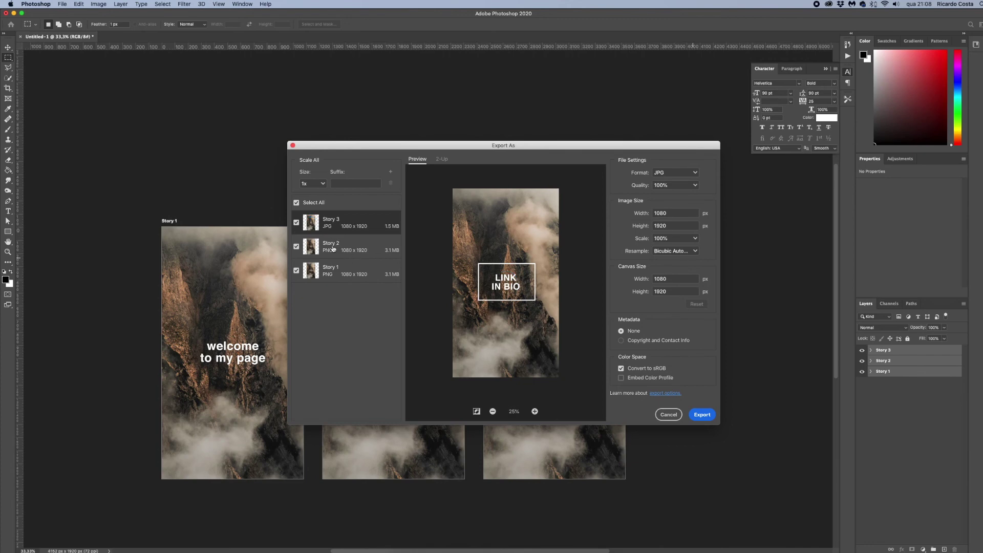
Check Stories 1 and 2, keep Story 3 at JPG 100%, and export to the Tut Easy Instgram folder.
click(340, 254)
click(333, 271)
click(335, 242)
click(334, 233)
click(694, 185)
click(701, 415)
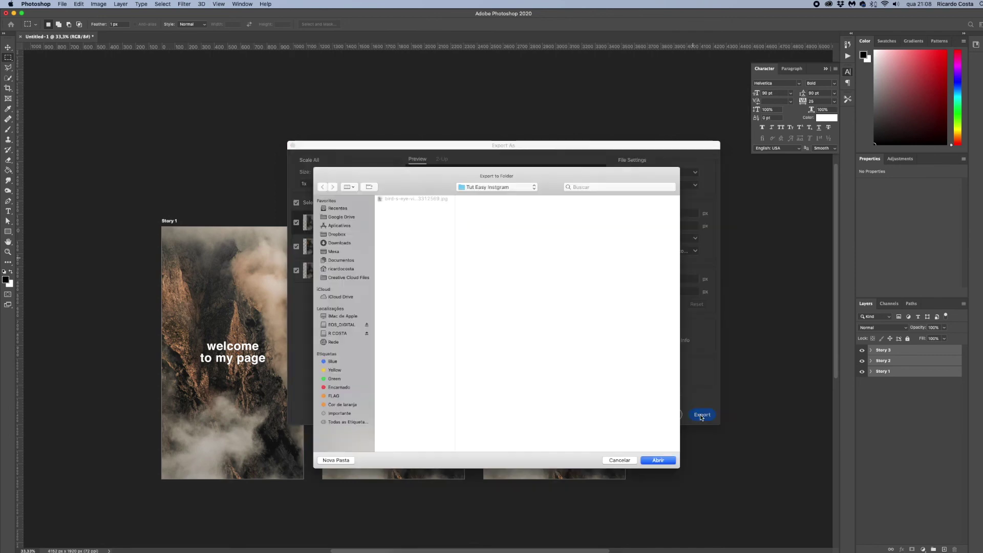
click(644, 459)
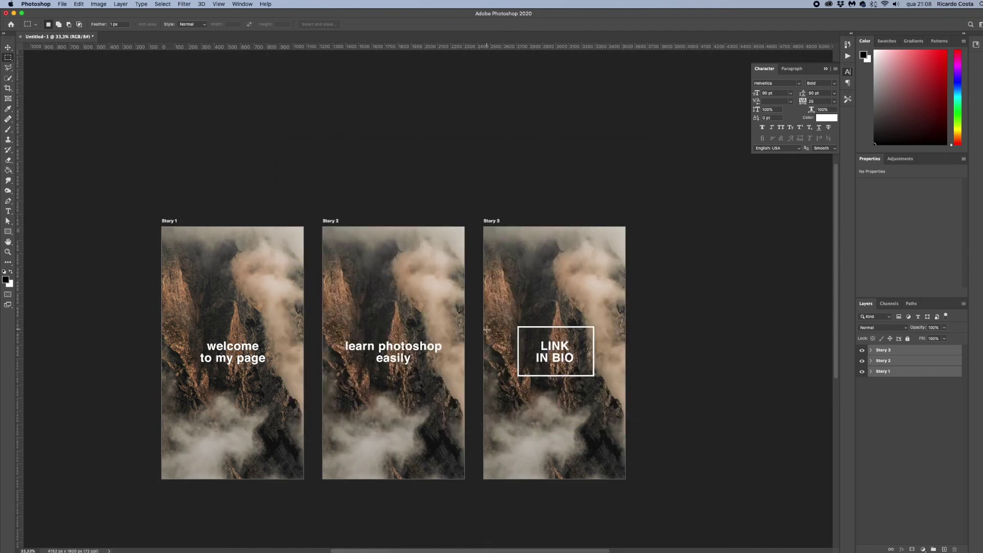
In Finder, Quick Look through the exported Story 1, Story 2 and Story 3 images.
key(super+Tab)
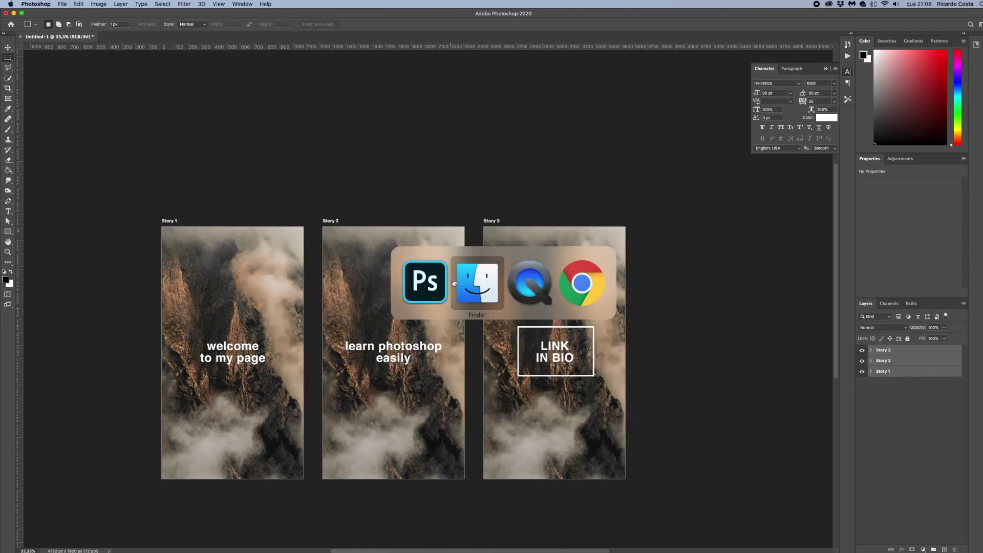
drag(255, 384, 474, 176)
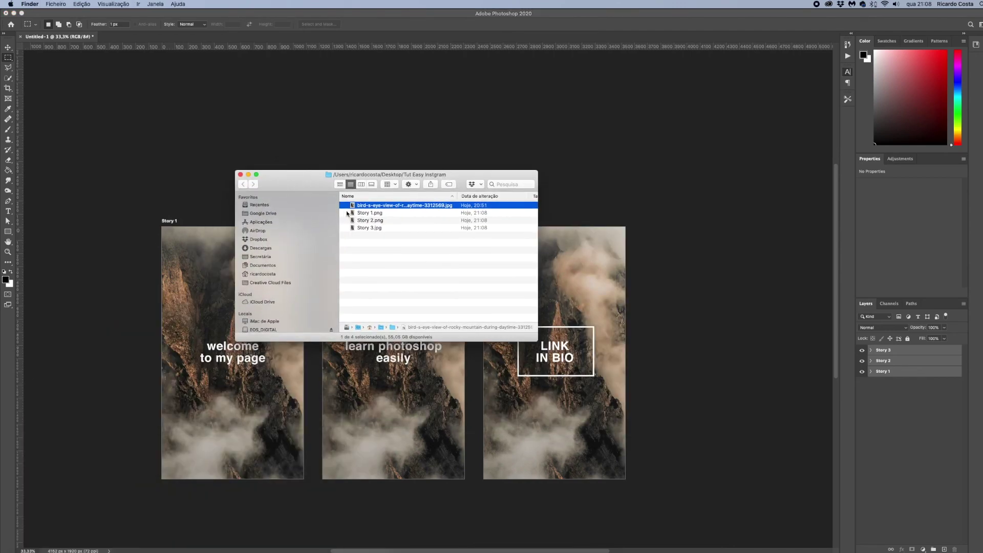
click(371, 220)
key(space)
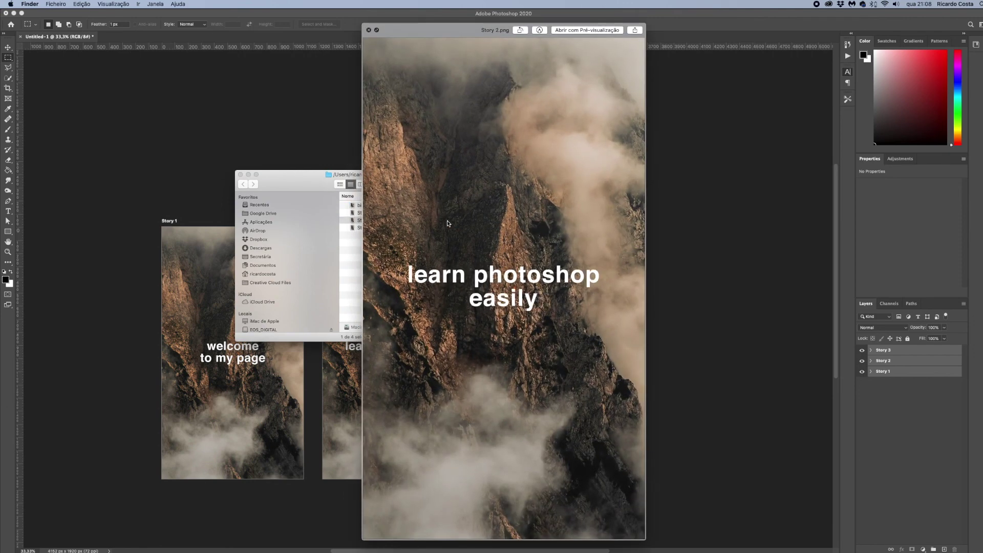
key(Down)
key(Up)
key(Up)
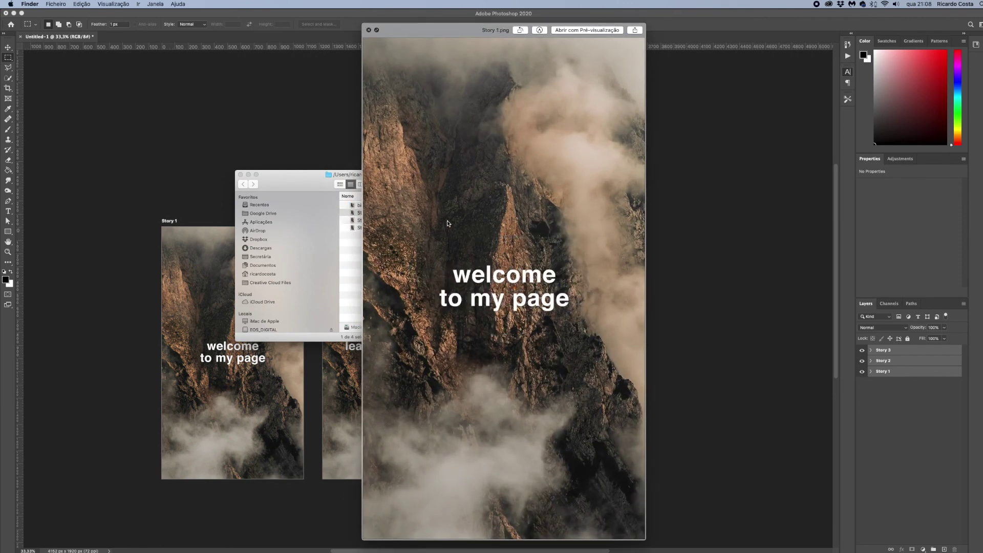
key(Down)
key(Down)
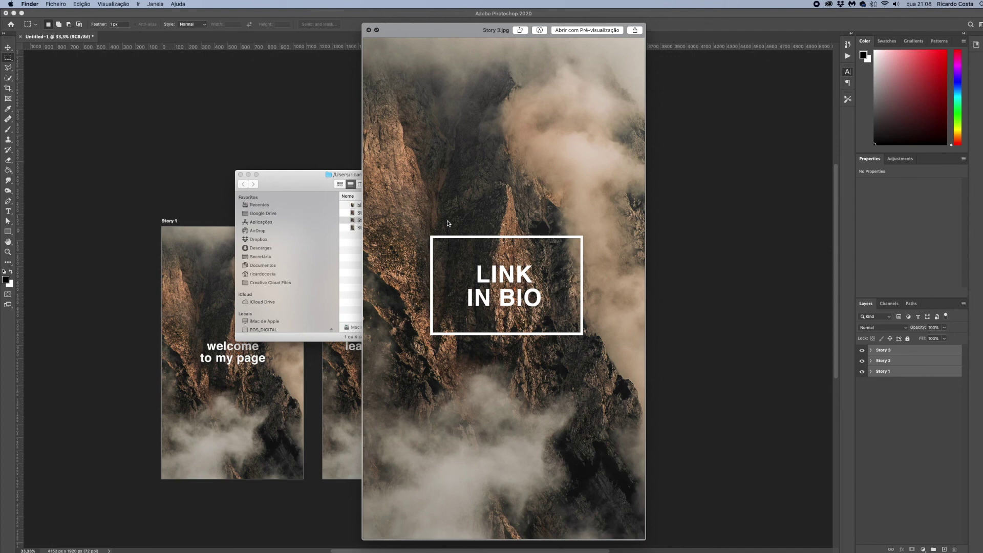
key(Up)
key(Up)
key(Down)
key(Down)
key(space)
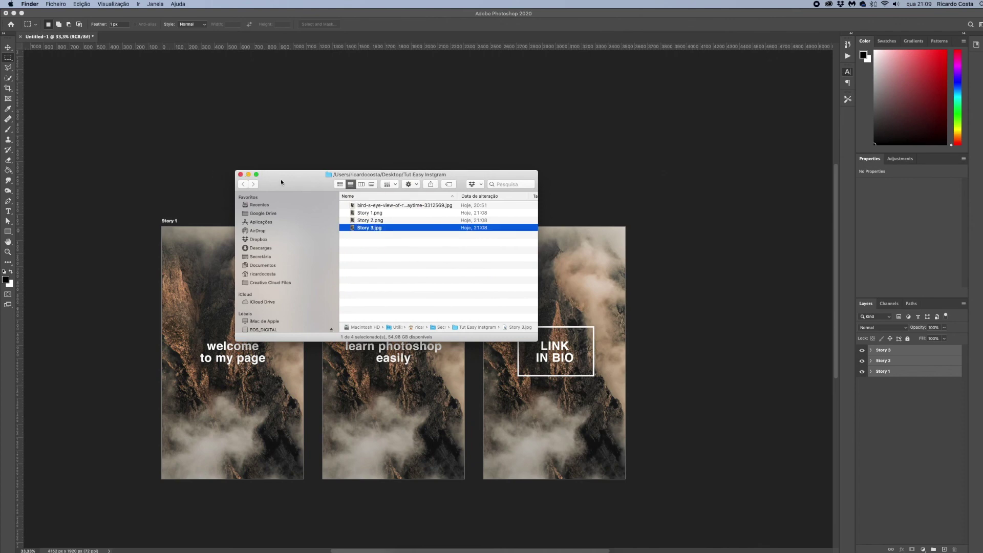
drag(287, 174, 436, 155)
Bring Photoshop back in front of the Finder window to show the finished story artboards.
click(330, 184)
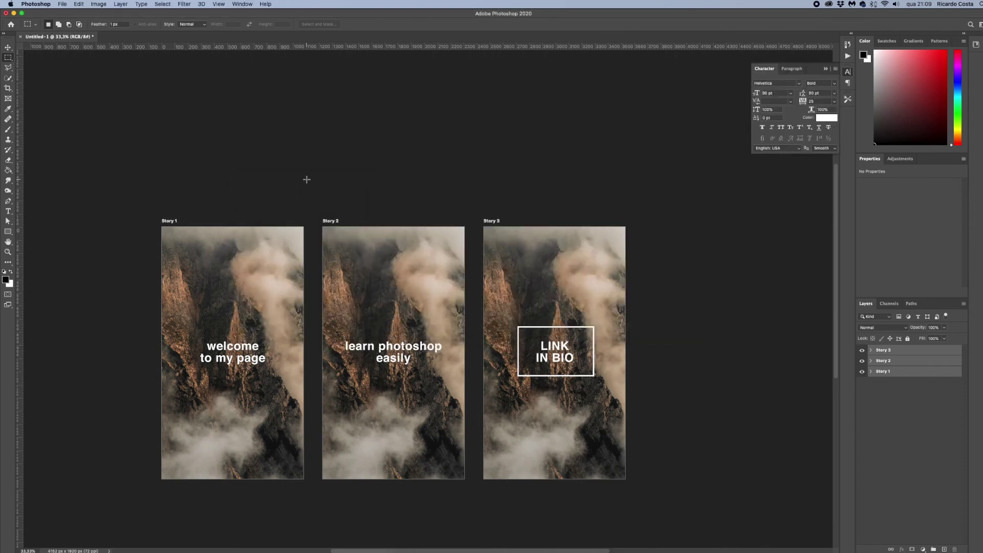